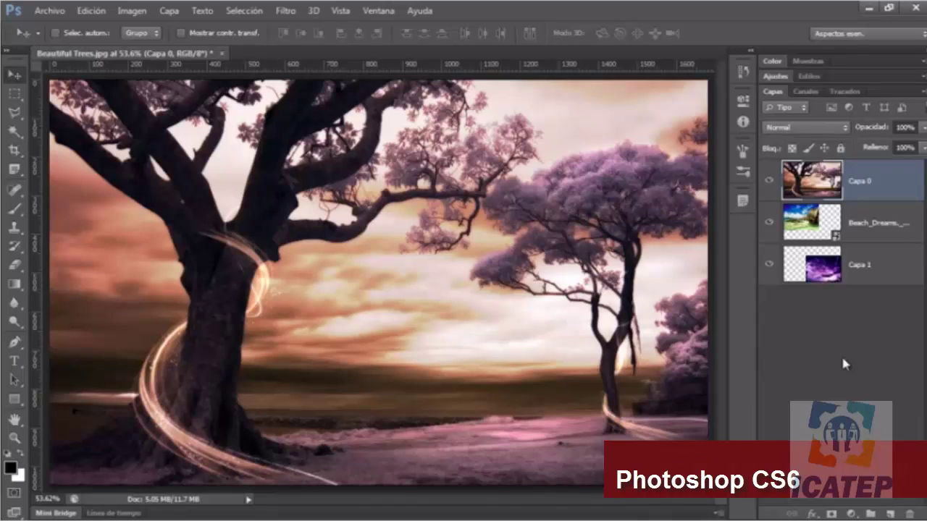
# - Send the tree picture layer Capa 0 to the bottom of the layer stack and try to move it on the canvas
pyautogui.click(889, 227)
pyautogui.click(879, 265)
pyautogui.click(871, 187)
pyautogui.hotkey('ctrl', 'shift', '[')
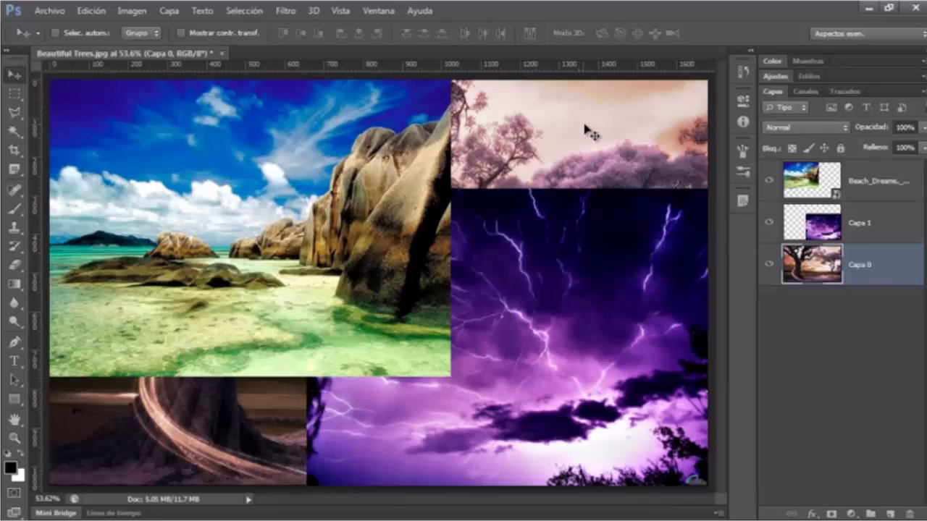
pyautogui.moveTo(585, 130); pyautogui.dragTo(416, 260)
# - Move the Beach_Dreams picture into the upper-right corner of the canvas
pyautogui.click(881, 179)
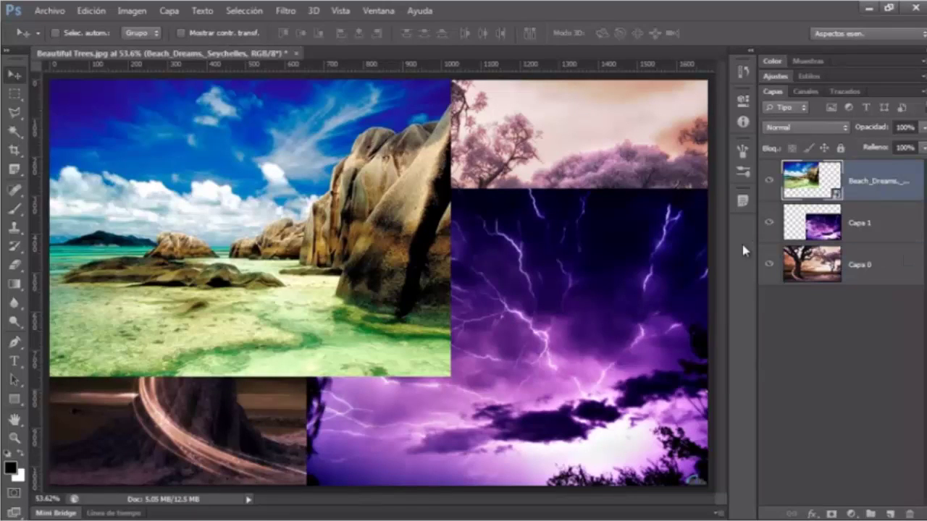
pyautogui.moveTo(209, 208); pyautogui.dragTo(304, 234)
pyautogui.moveTo(468, 228); pyautogui.dragTo(425, 310)
pyautogui.moveTo(341, 297); pyautogui.dragTo(441, 308)
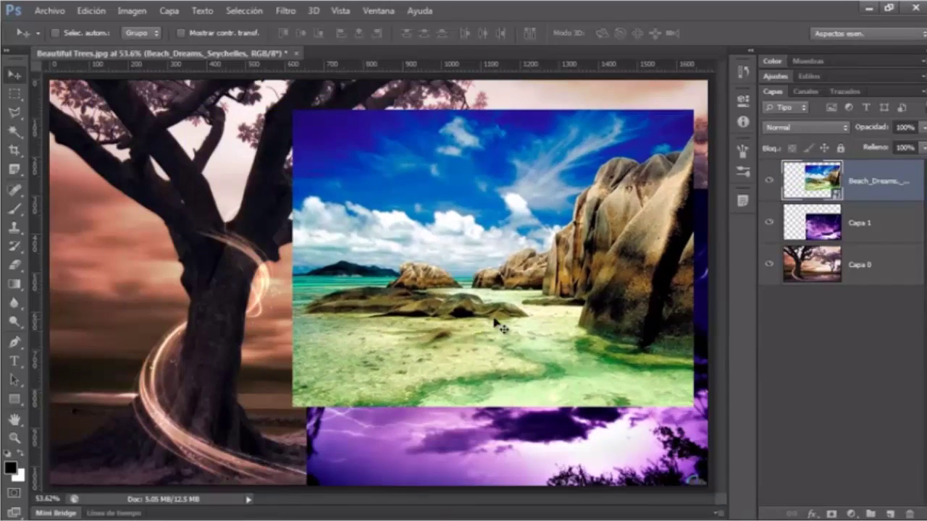
pyautogui.moveTo(500, 200); pyautogui.dragTo(530, 162)
# - Move the lightning picture on Capa 1 into the canvas's upper-left corner and scale it down to about 400 px wide
pyautogui.click(876, 228)
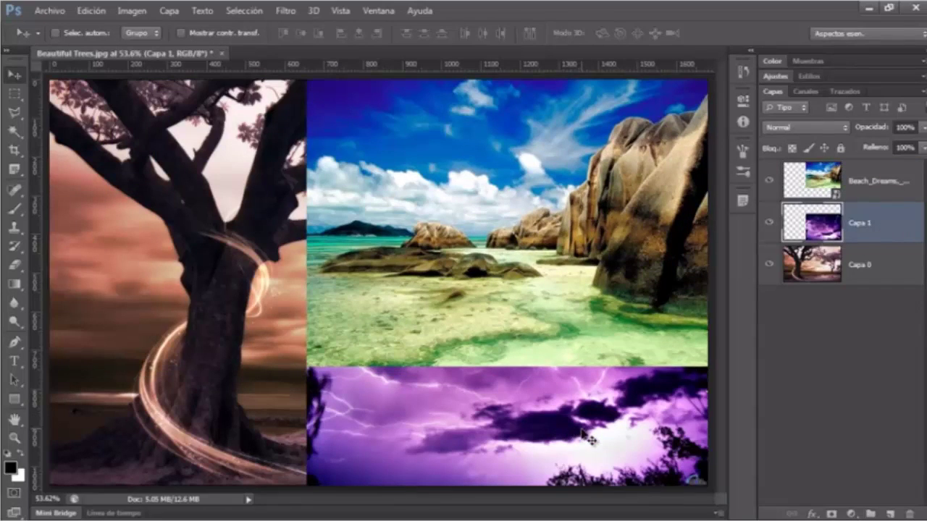
pyautogui.moveTo(588, 438); pyautogui.dragTo(340, 320)
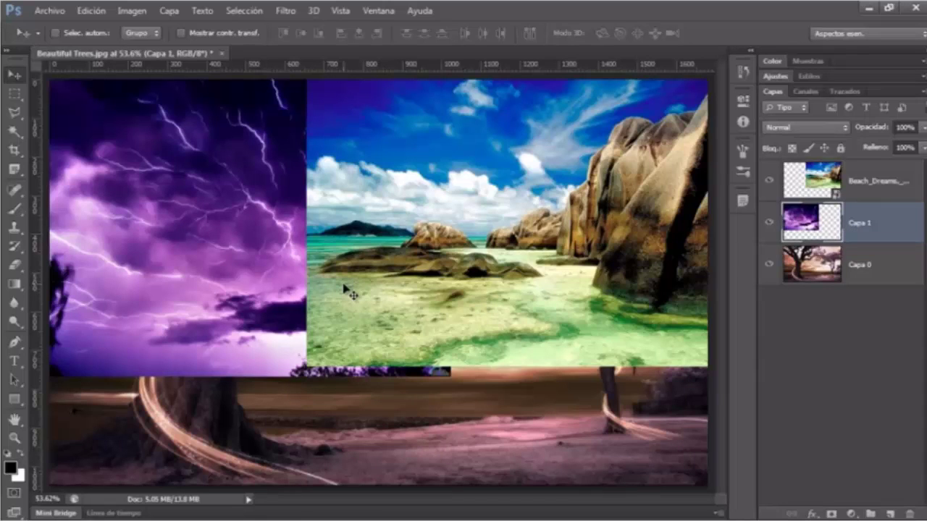
pyautogui.hotkey('ctrl', 't')
pyautogui.moveTo(451, 377); pyautogui.dragTo(174, 225)
pyautogui.press('Return')
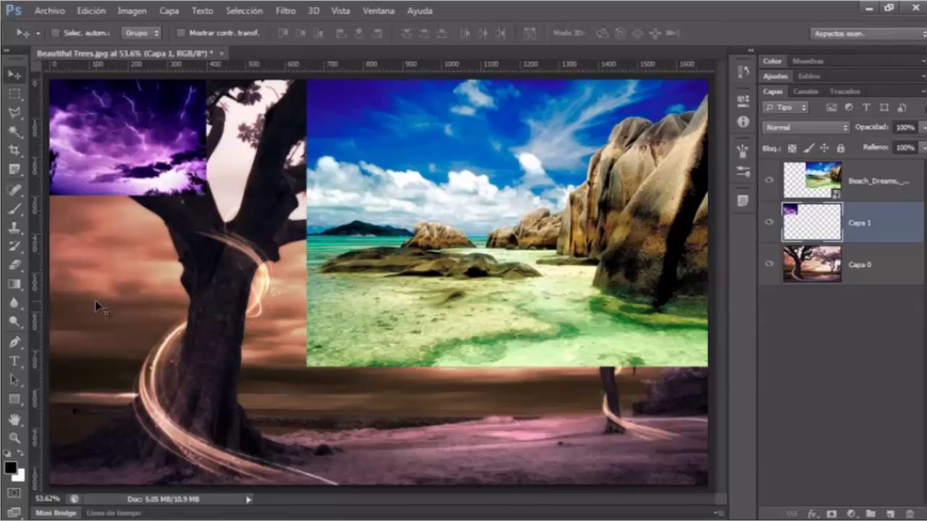
# - Reposition the small lightning picture over the large tree's trunk, left of the beach picture
pyautogui.moveTo(98, 304); pyautogui.dragTo(199, 364)
pyautogui.moveTo(336, 402); pyautogui.dragTo(296, 410)
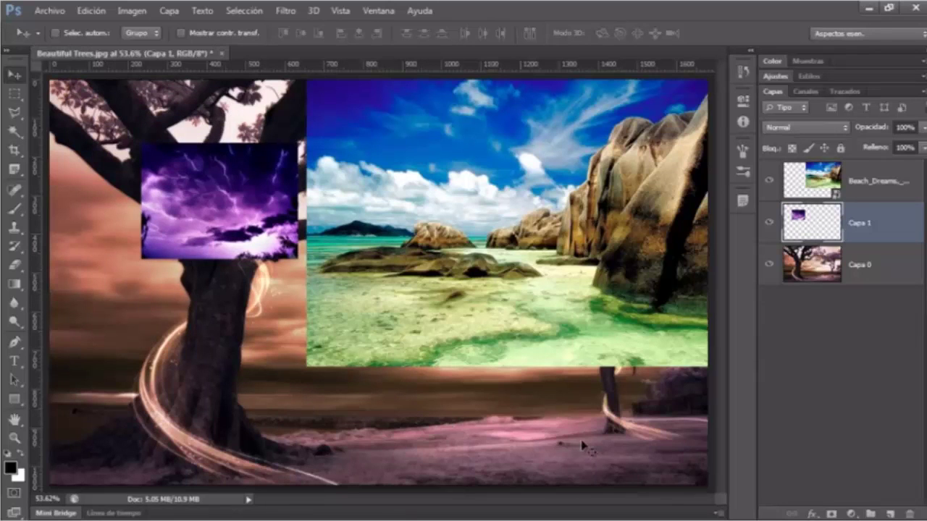
pyautogui.moveTo(678, 439)
pyautogui.mouseDown()
pyautogui.moveTo(664, 443)
pyautogui.moveTo(646, 429)
pyautogui.moveTo(660, 449)
pyautogui.moveTo(668, 436)
pyautogui.mouseUp()
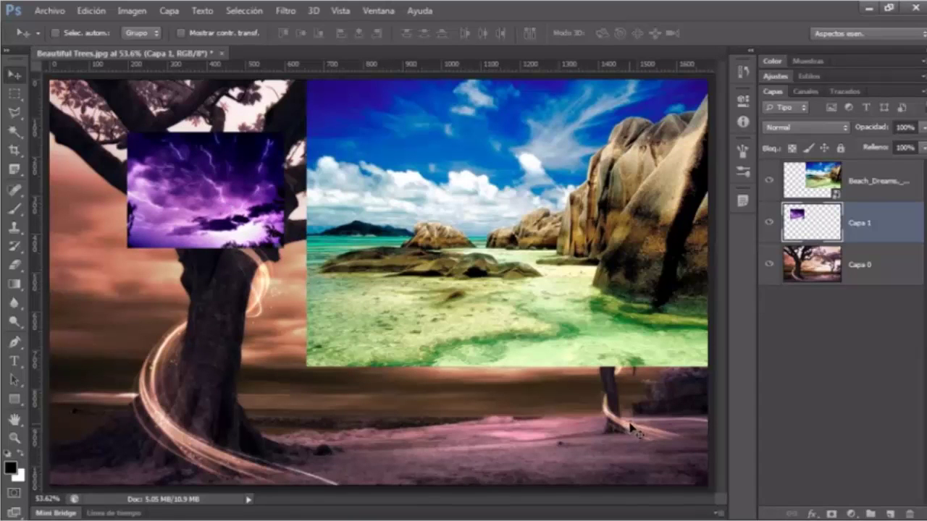
pyautogui.moveTo(546, 269); pyautogui.dragTo(539, 344)
pyautogui.moveTo(461, 168); pyautogui.dragTo(426, 83)
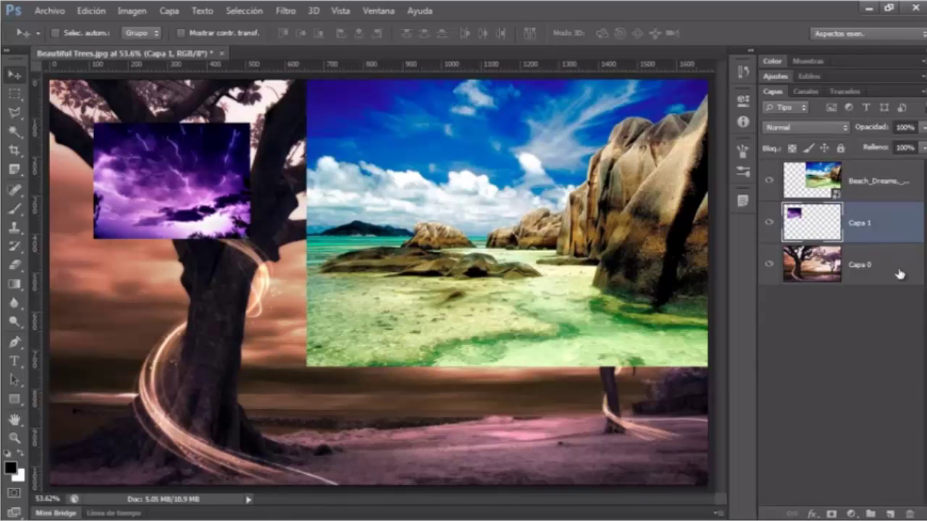
# - Select the Beach_Dreams layer together with Capa 1 and move both pictures as one around the upper canvas
pyautogui.keyDown('ctrl'); pyautogui.click(885, 190); pyautogui.keyUp('ctrl')
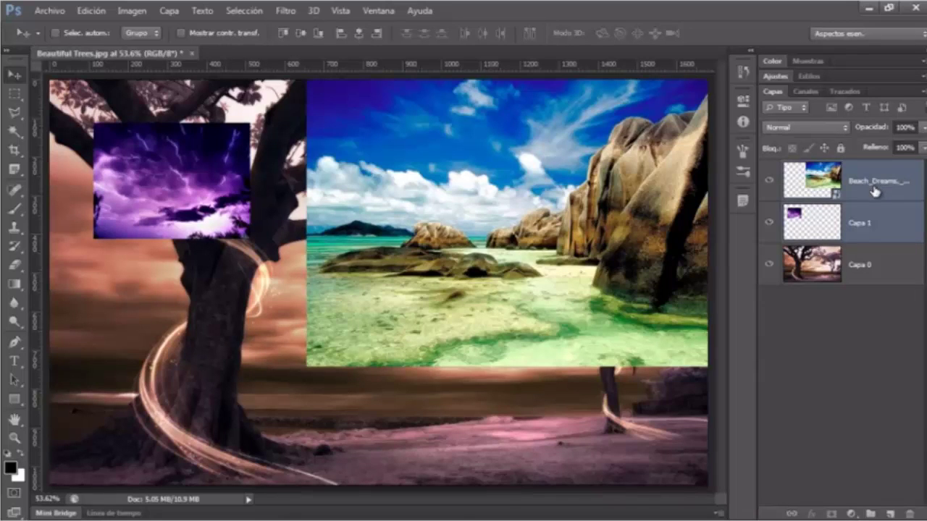
pyautogui.moveTo(449, 173); pyautogui.dragTo(406, 184)
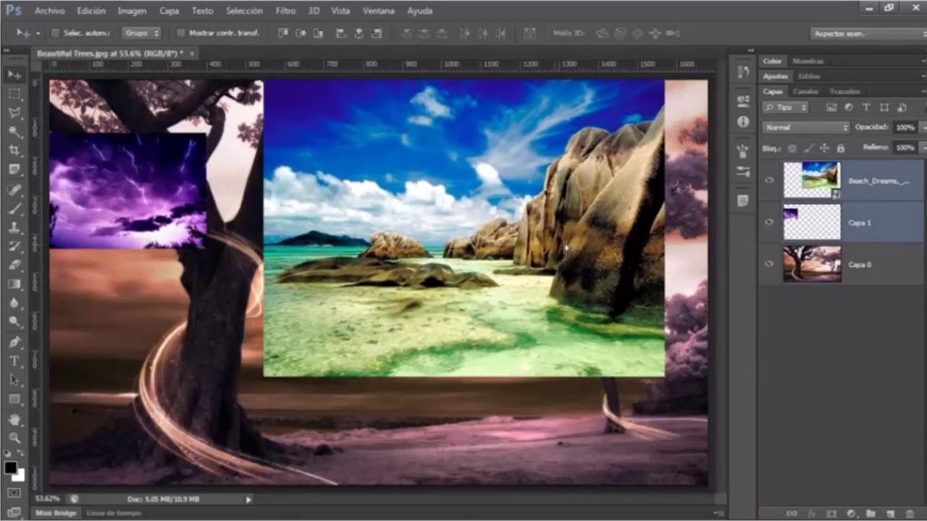
pyautogui.moveTo(565, 248); pyautogui.dragTo(575, 270)
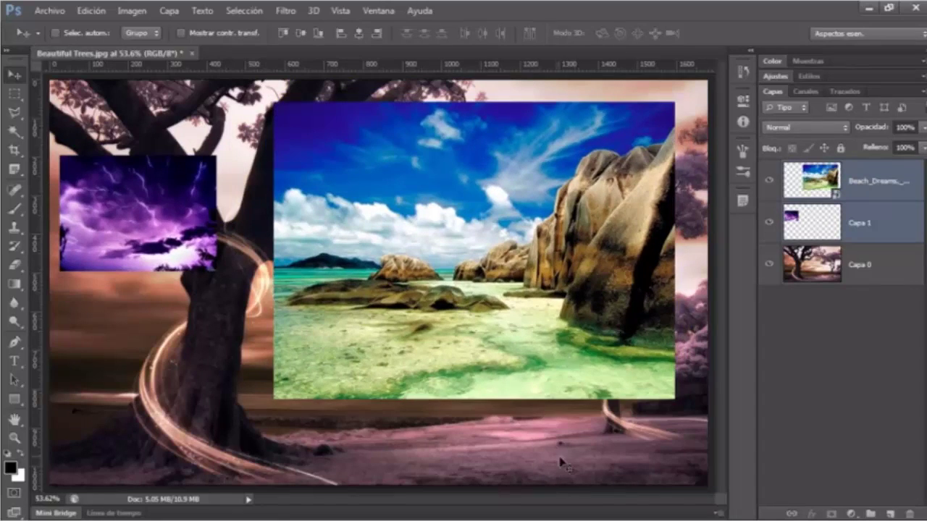
pyautogui.moveTo(562, 462); pyautogui.dragTo(595, 400)
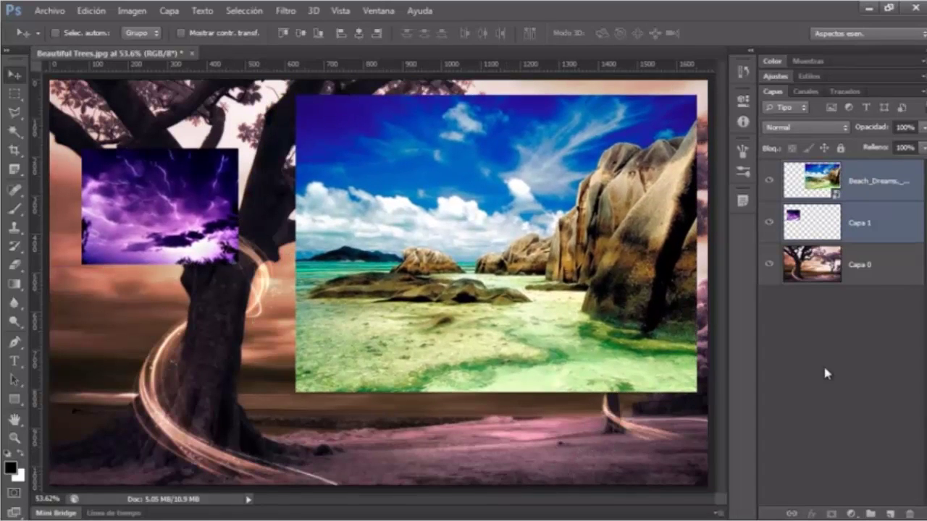
# - Group the Beach_Dreams and Capa 1 layers and move the whole group slightly to the left and up
pyautogui.keyDown('ctrl'); pyautogui.click(878, 223); pyautogui.keyUp('ctrl')
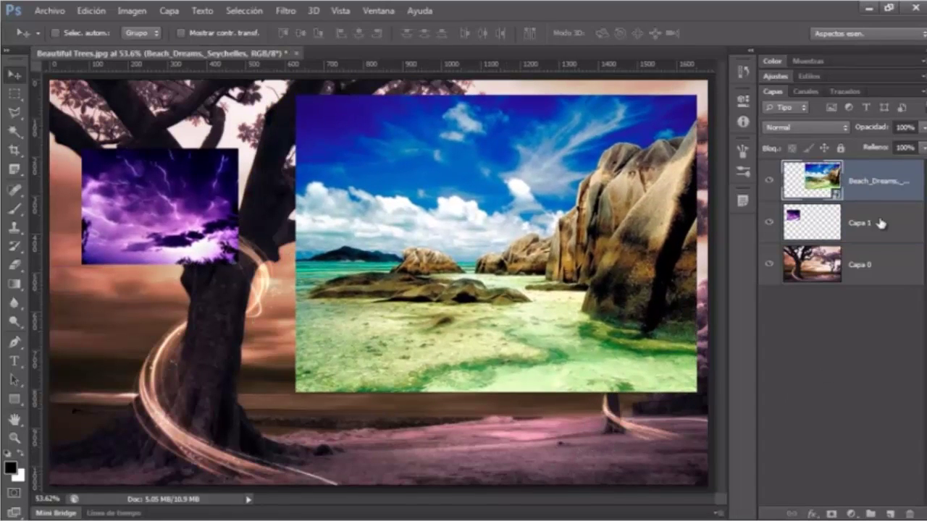
pyautogui.keyDown('ctrl'); pyautogui.click(881, 223); pyautogui.keyUp('ctrl')
pyautogui.hotkey('ctrl', 'g')
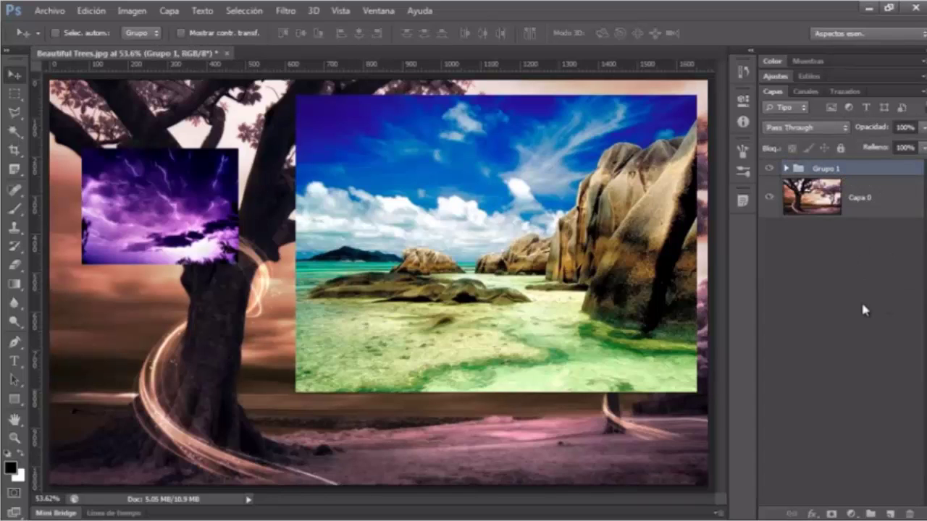
pyautogui.moveTo(470, 229); pyautogui.dragTo(451, 234)
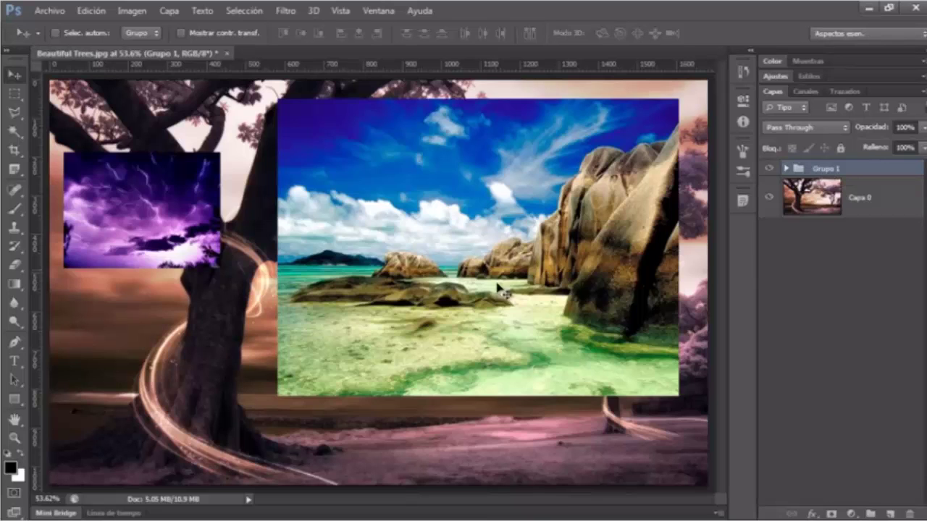
pyautogui.moveTo(511, 278)
pyautogui.mouseDown()
pyautogui.moveTo(523, 307)
pyautogui.moveTo(497, 273)
pyautogui.moveTo(515, 270)
pyautogui.mouseUp()
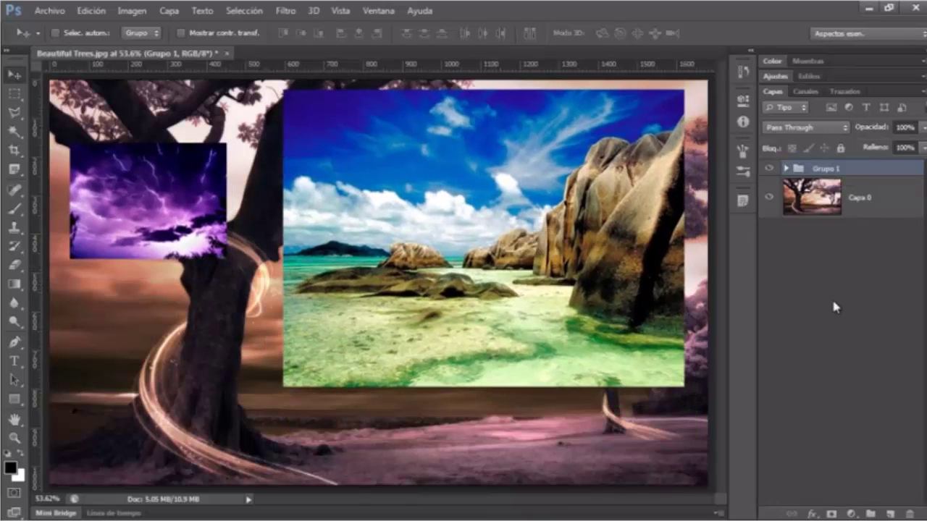
# - Expand Grupo 1 and move only its Beach_Dreams picture left, up to the canvas's top edge
pyautogui.click(786, 169)
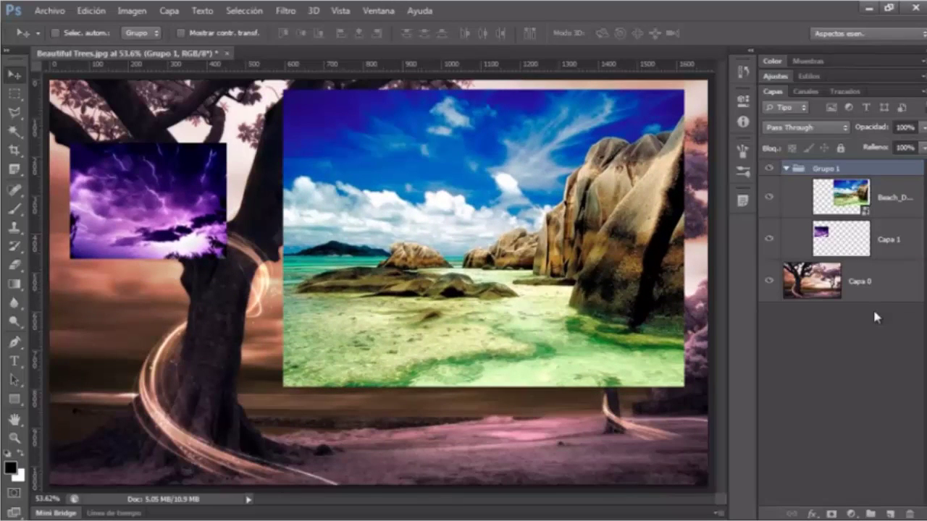
pyautogui.click(893, 239)
pyautogui.click(890, 204)
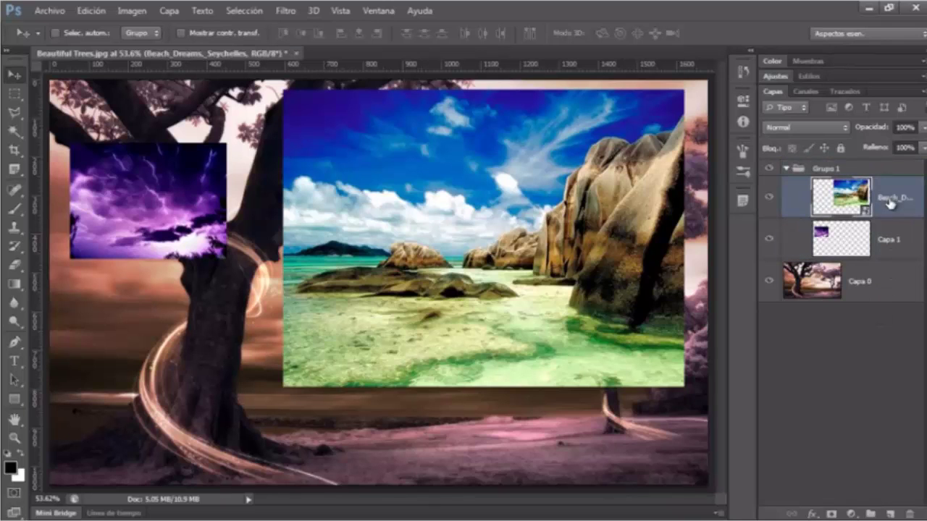
pyautogui.moveTo(579, 244); pyautogui.dragTo(450, 264)
pyautogui.moveTo(353, 263); pyautogui.dragTo(441, 232)
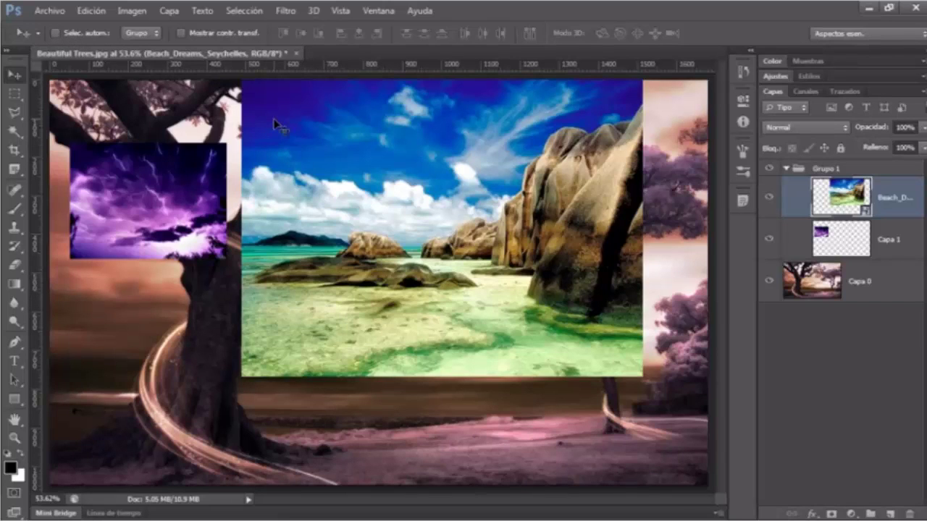
# - Collapse Grupo 1, then turn on the Move tool's auto-select and set its target to Capa
pyautogui.click(157, 34)
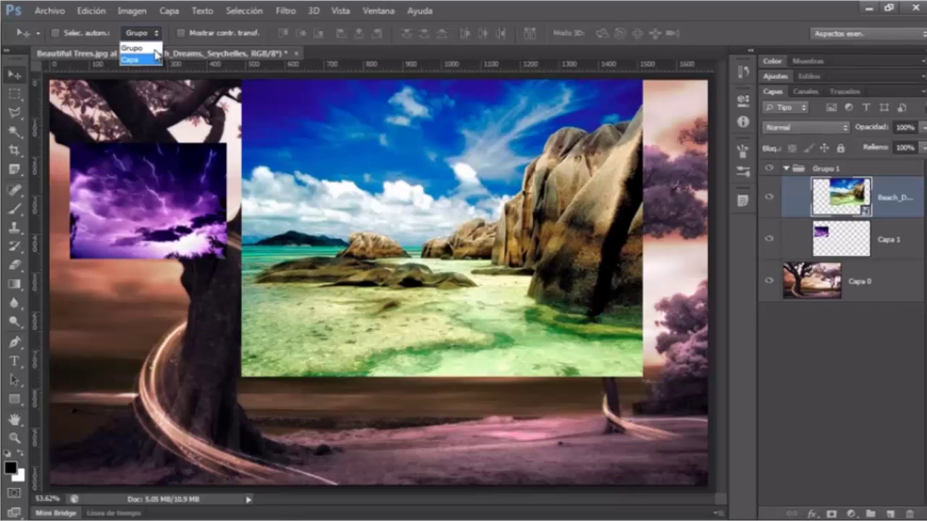
pyautogui.click(152, 34)
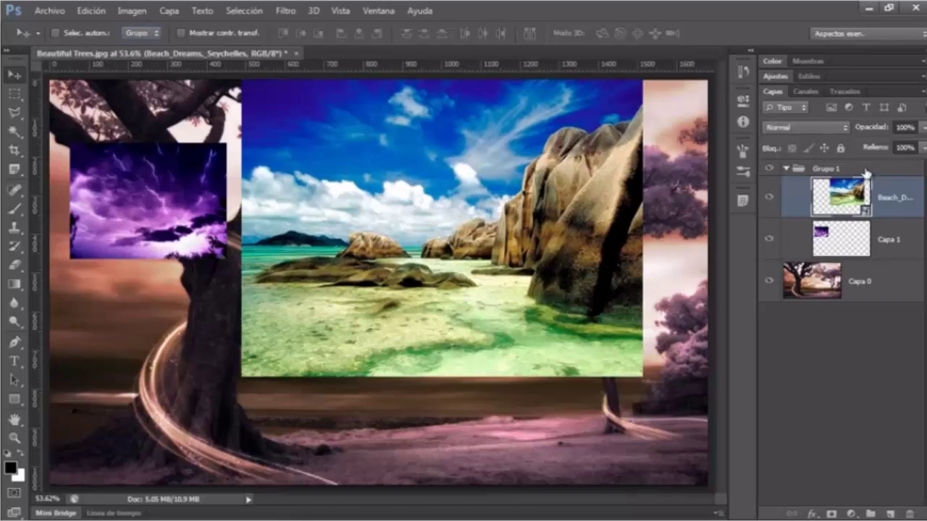
pyautogui.click(795, 172)
pyautogui.click(786, 168)
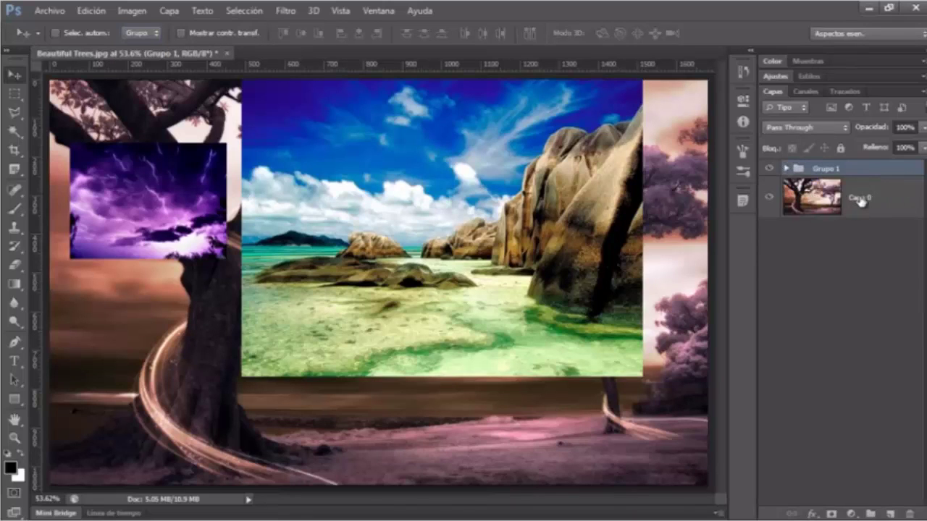
pyautogui.click(56, 32)
pyautogui.click(138, 33)
pyautogui.click(132, 43)
# - Using auto-select, reposition the beach and lightning pictures individually and try to move the tree background
pyautogui.moveTo(476, 206); pyautogui.dragTo(505, 217)
pyautogui.moveTo(181, 239)
pyautogui.mouseDown()
pyautogui.moveTo(193, 278)
pyautogui.moveTo(173, 230)
pyautogui.mouseUp()
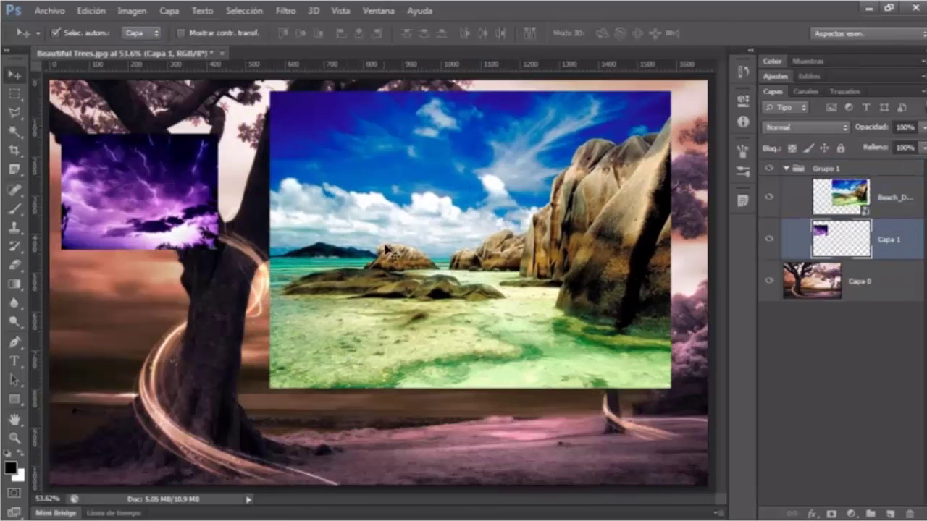
pyautogui.moveTo(387, 248); pyautogui.dragTo(391, 236)
pyautogui.moveTo(427, 433); pyautogui.dragTo(368, 454)
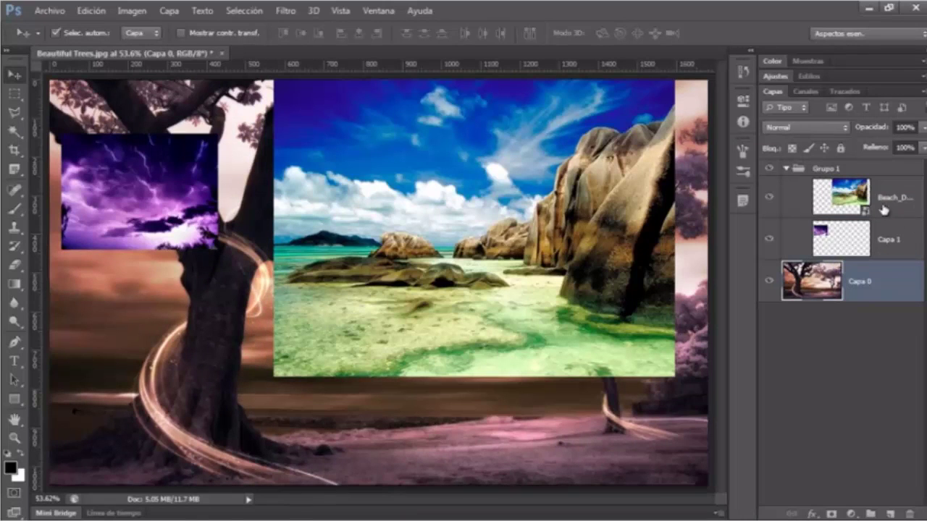
pyautogui.moveTo(288, 238); pyautogui.dragTo(247, 237)
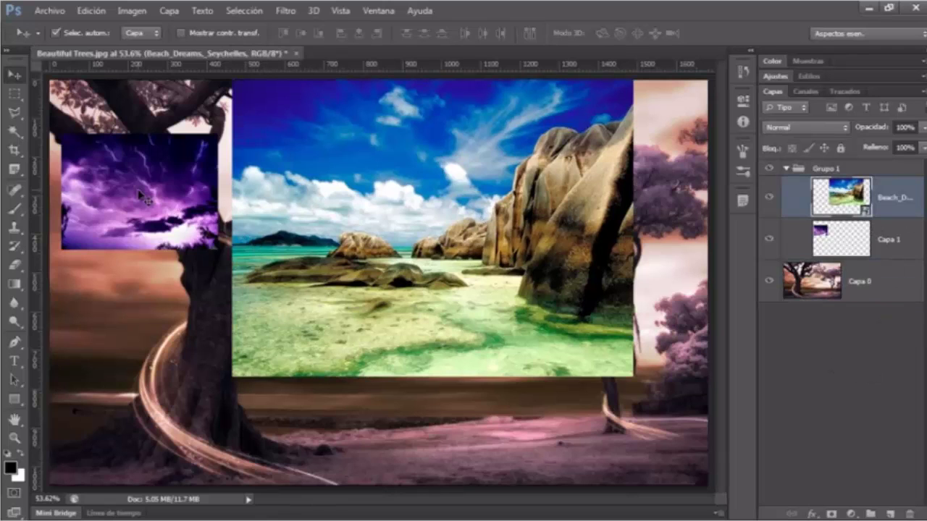
# - Stack the Beach_Dreams layer below Capa 1 inside Grupo 1 and move the lightning picture onto the beach picture
pyautogui.moveTo(842, 198); pyautogui.dragTo(841, 252)
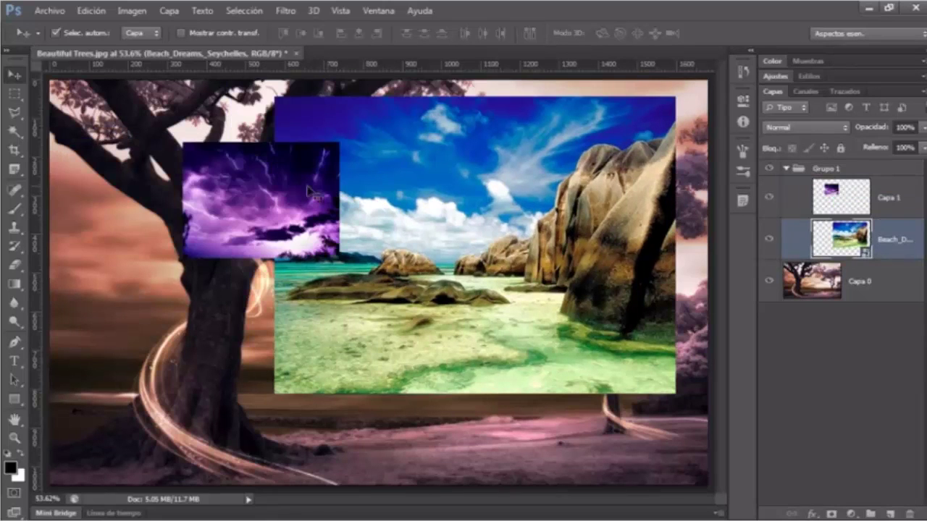
pyautogui.moveTo(308, 188); pyautogui.dragTo(484, 200)
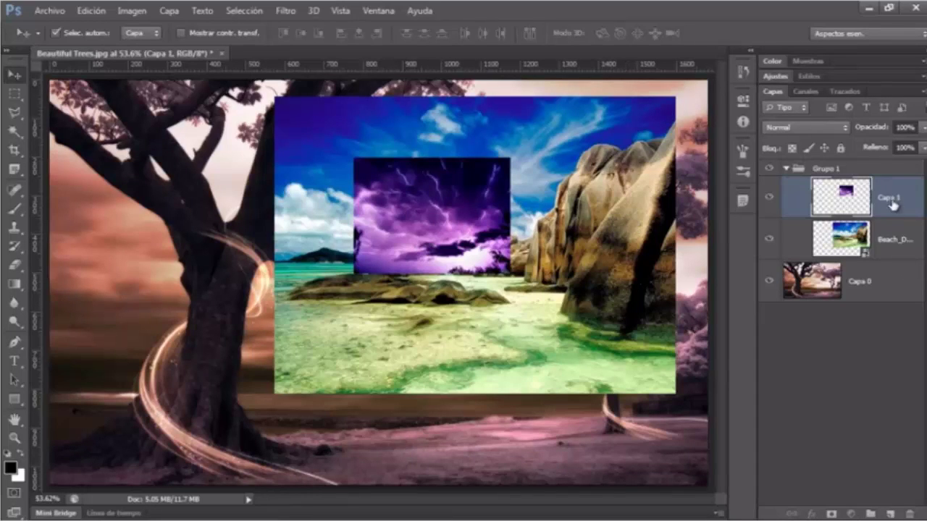
# - Stack Capa 1 below the Beach_Dreams layer in Grupo 1 and select it from the list of layers under the beach picture
pyautogui.moveTo(896, 206); pyautogui.dragTo(912, 286)
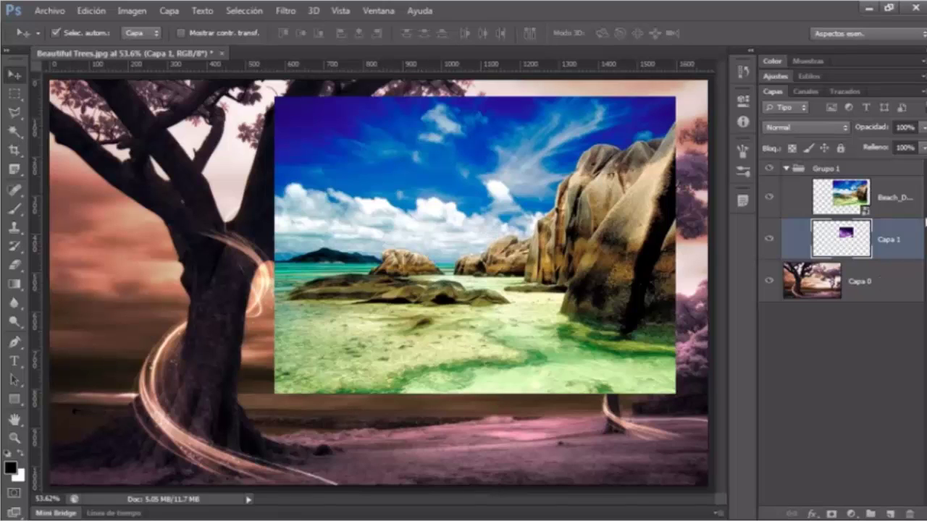
pyautogui.click(786, 168)
pyautogui.click(844, 254)
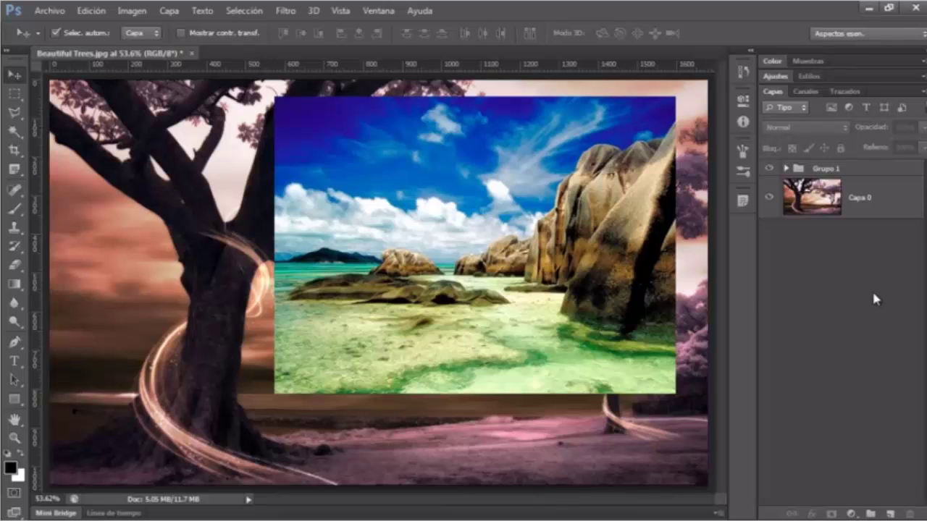
pyautogui.hotkey('ctrl', 'v')
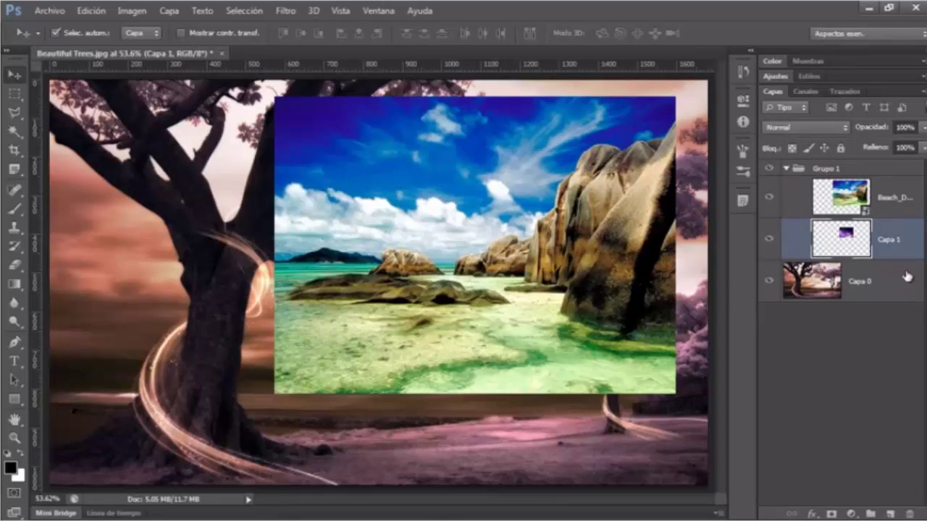
pyautogui.rightClick(448, 241)
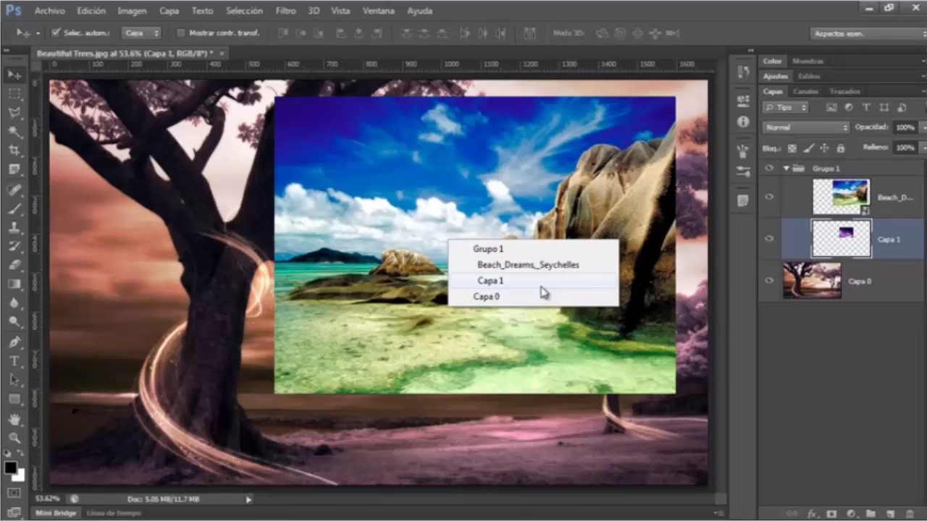
pyautogui.click(502, 282)
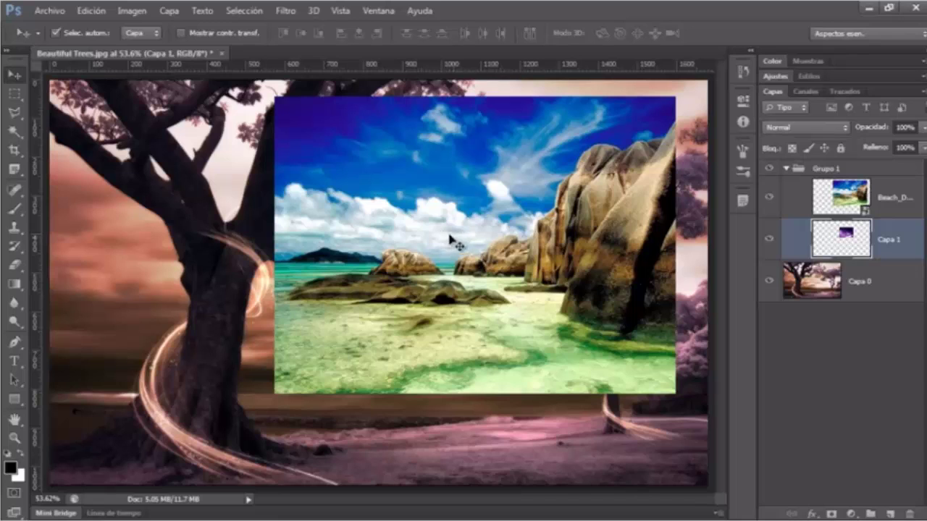
# - With auto-select off, move the lightning picture left over the tree trunk and stack Capa 1 above the Beach_Dreams layer
pyautogui.click(56, 33)
pyautogui.moveTo(481, 251); pyautogui.dragTo(217, 253)
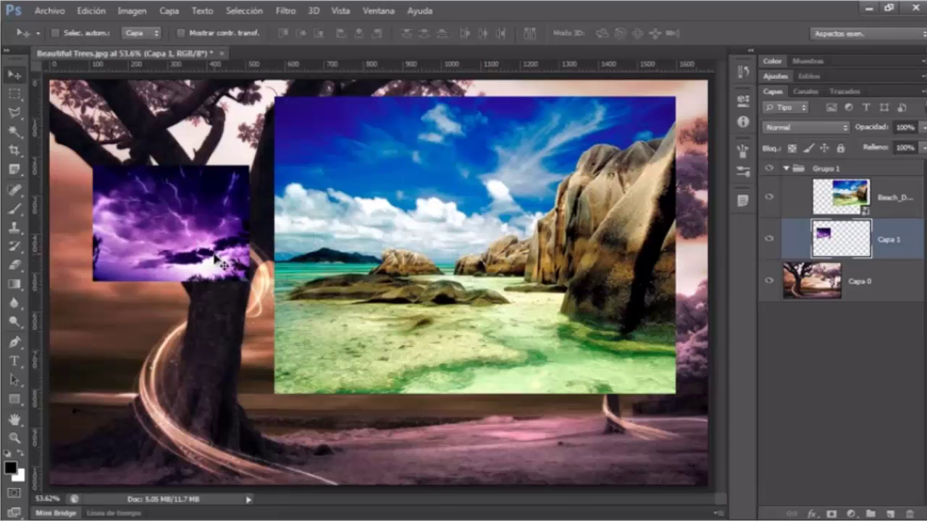
pyautogui.moveTo(900, 254); pyautogui.dragTo(862, 181)
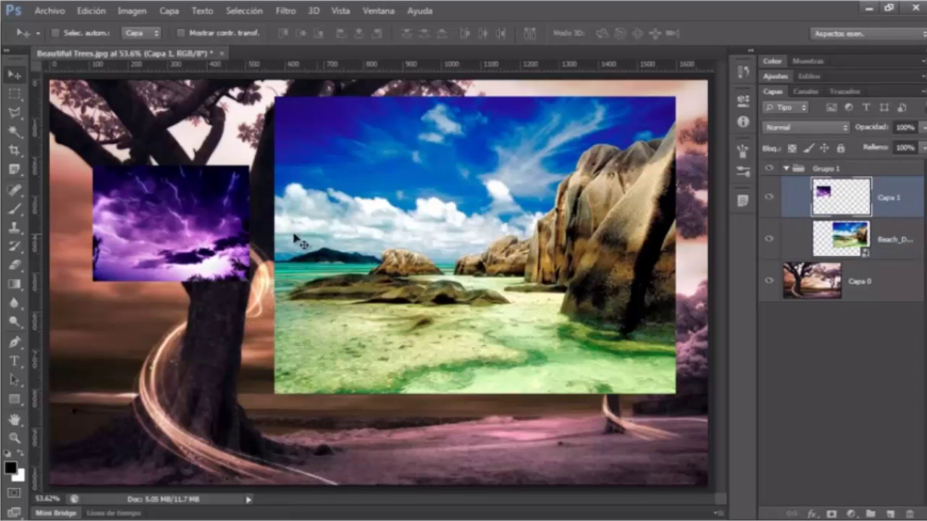
# - Move the lightning picture onto the beach picture, and try moving Capa 0 by picking it from the list of layers there
pyautogui.moveTo(192, 244); pyautogui.dragTo(449, 239)
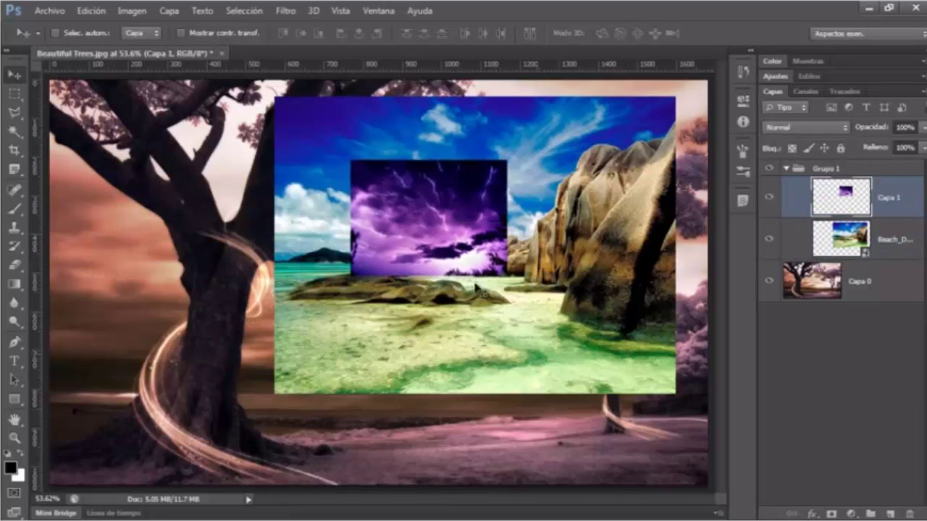
pyautogui.rightClick(402, 213)
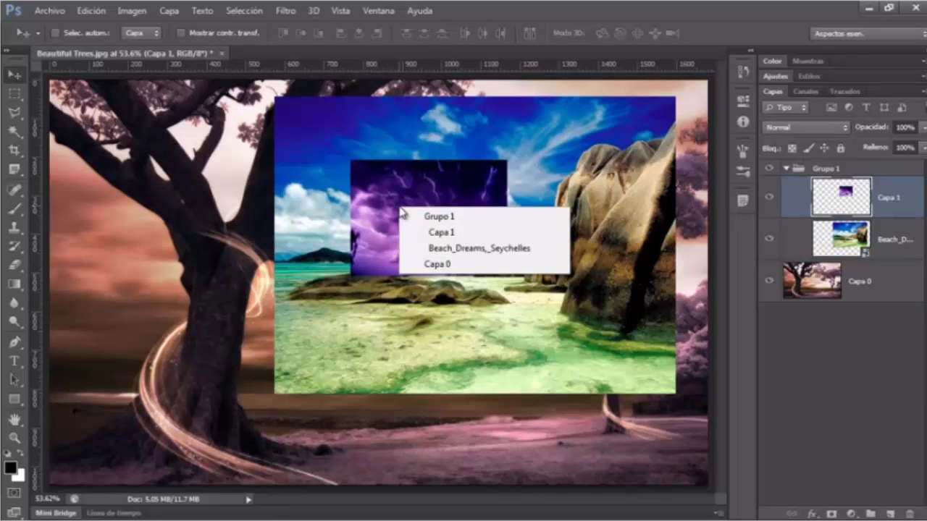
pyautogui.click(434, 267)
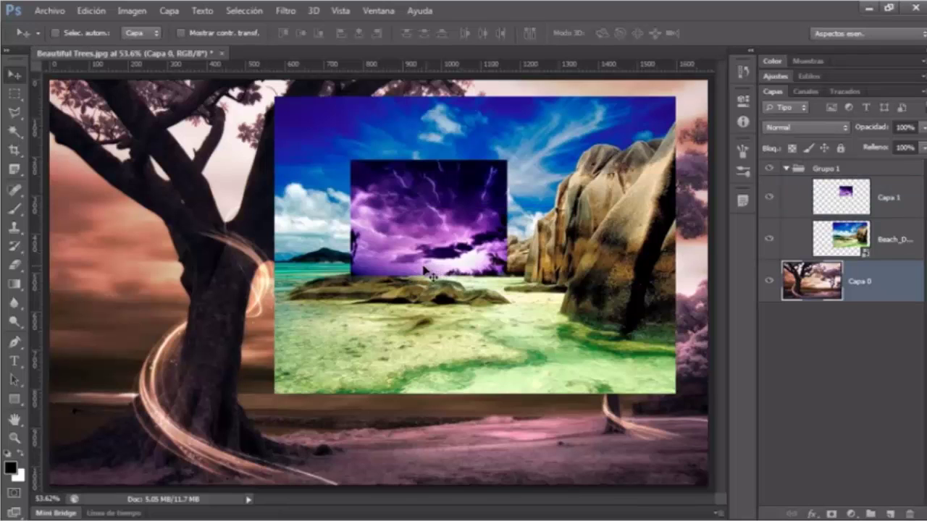
pyautogui.moveTo(152, 168); pyautogui.dragTo(291, 278)
pyautogui.hotkey('ctrl', 'z')
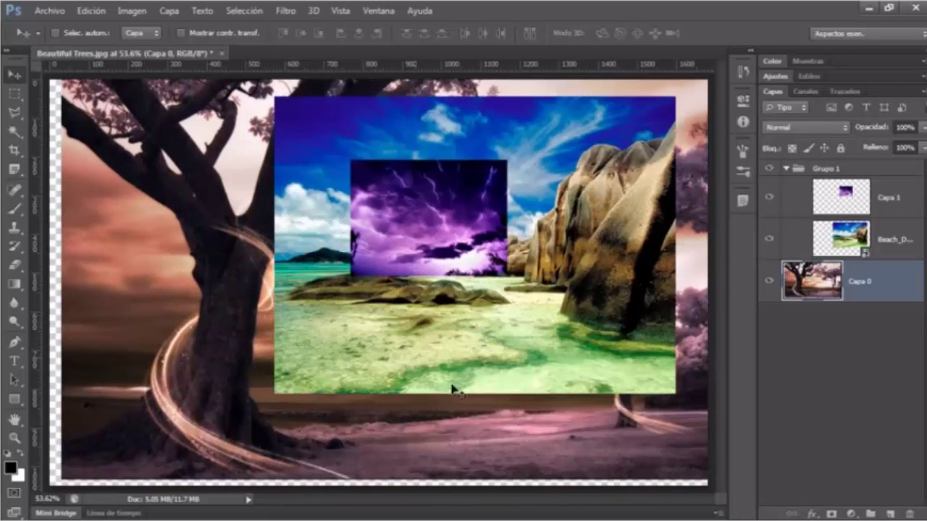
# - Enable transform controls and auto-select, and select the beach, tree and lightning pictures in turn directly on the canvas
pyautogui.click(181, 33)
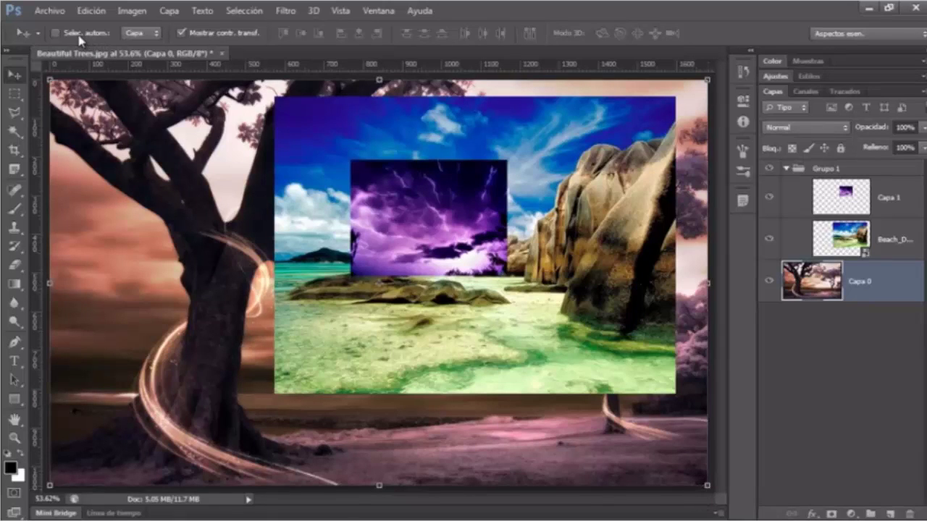
pyautogui.click(56, 32)
pyautogui.click(413, 236)
pyautogui.click(565, 153)
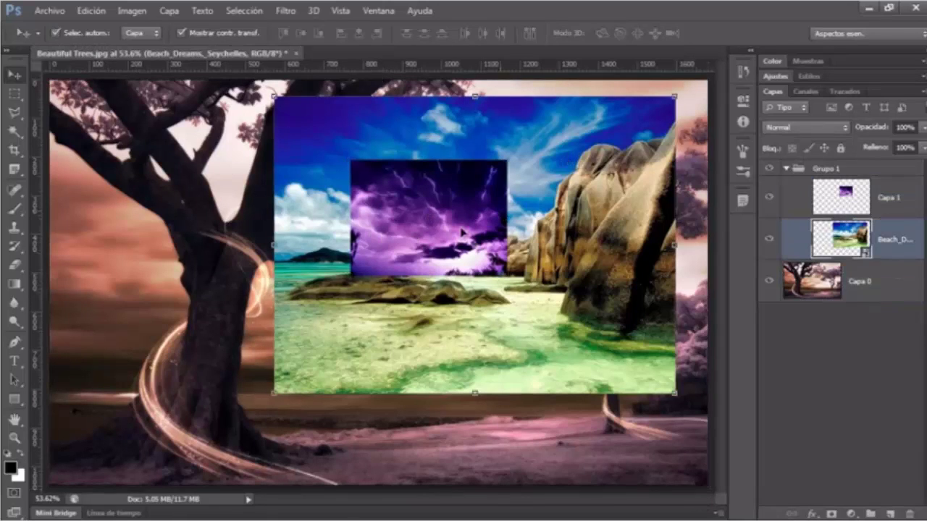
pyautogui.click(163, 189)
pyautogui.click(295, 227)
pyautogui.click(429, 216)
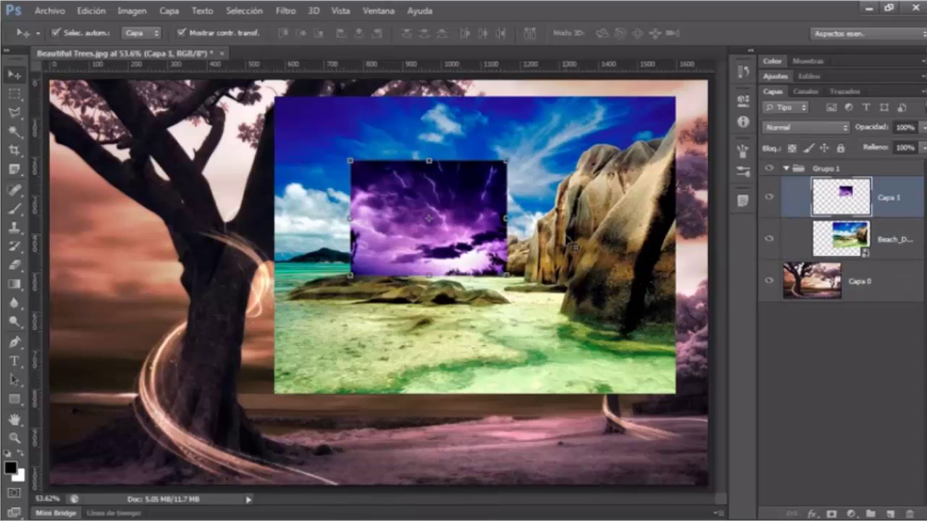
# - Stretch the lightning picture with its transform handles to about 103% width and 132% height
pyautogui.moveTo(505, 276); pyautogui.dragTo(543, 312)
pyautogui.moveTo(543, 237); pyautogui.dragTo(511, 237)
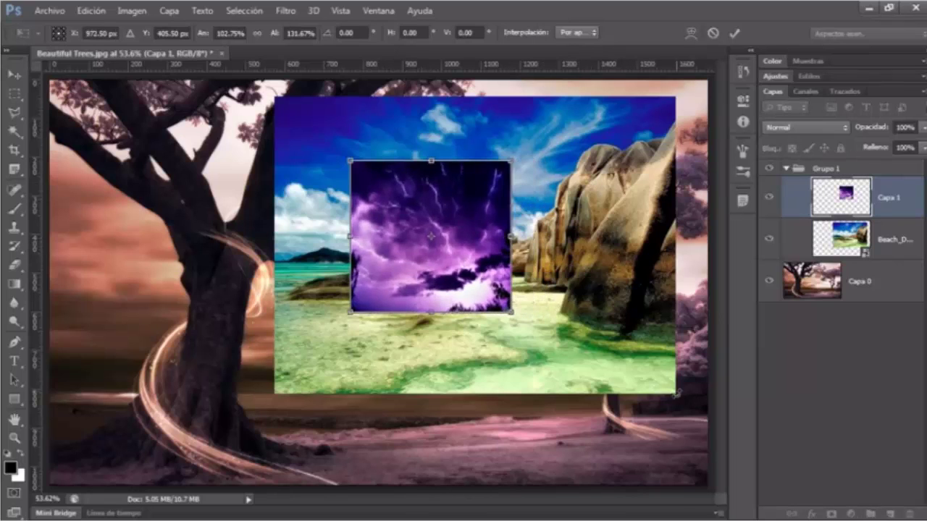
pyautogui.press('Return')
# - Shrink the beach picture with its transform handles to about 89% width and 94% height
pyautogui.click(652, 369)
pyautogui.moveTo(676, 393); pyautogui.dragTo(634, 374)
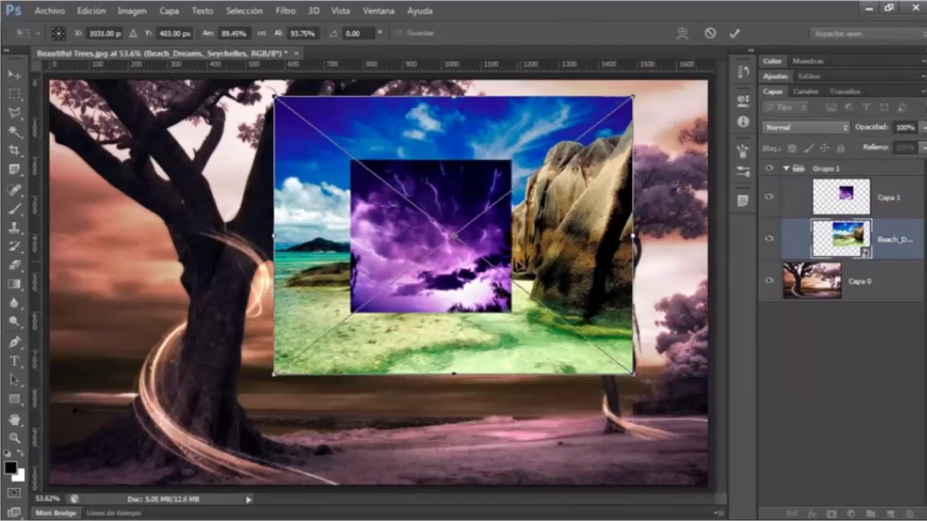
pyautogui.press('Return')
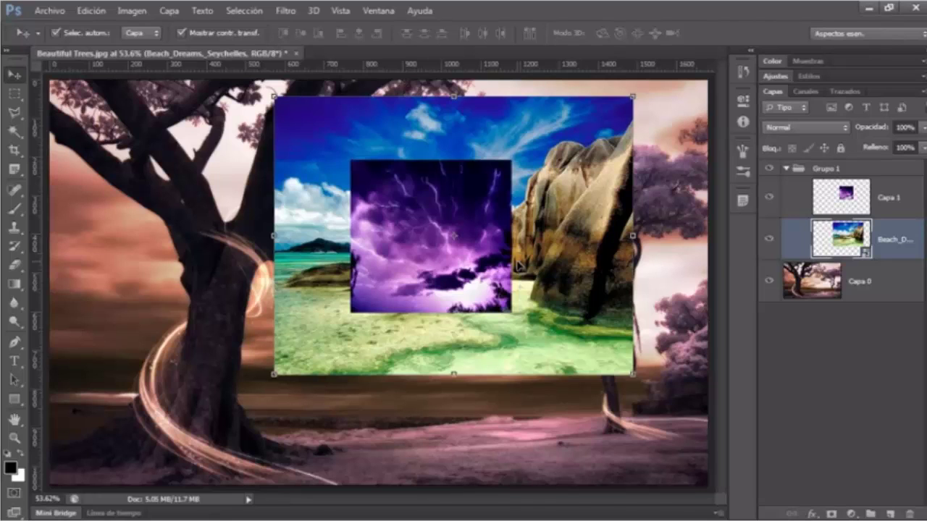
# - Turn off transform controls and auto-select, and move the Beach_Dreams layer left and slightly down behind the lightning picture
pyautogui.click(181, 33)
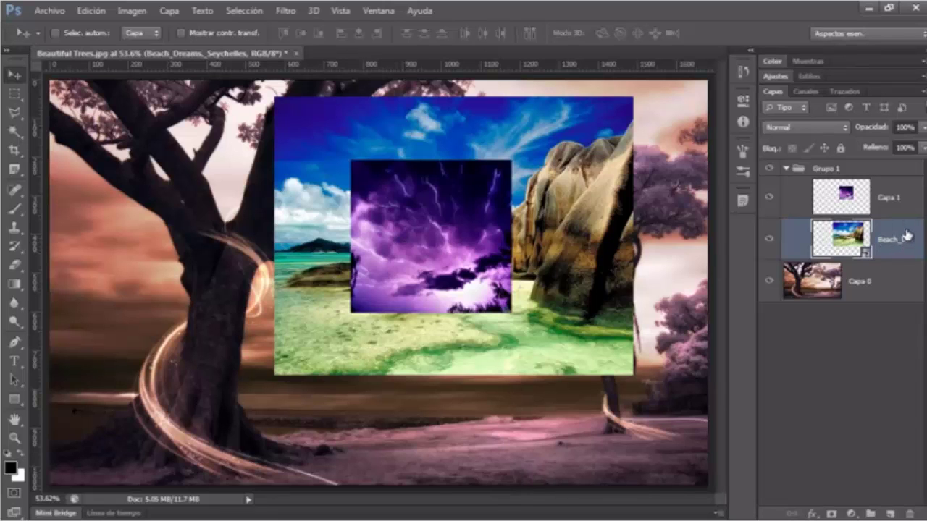
pyautogui.moveTo(69, 193); pyautogui.dragTo(123, 243)
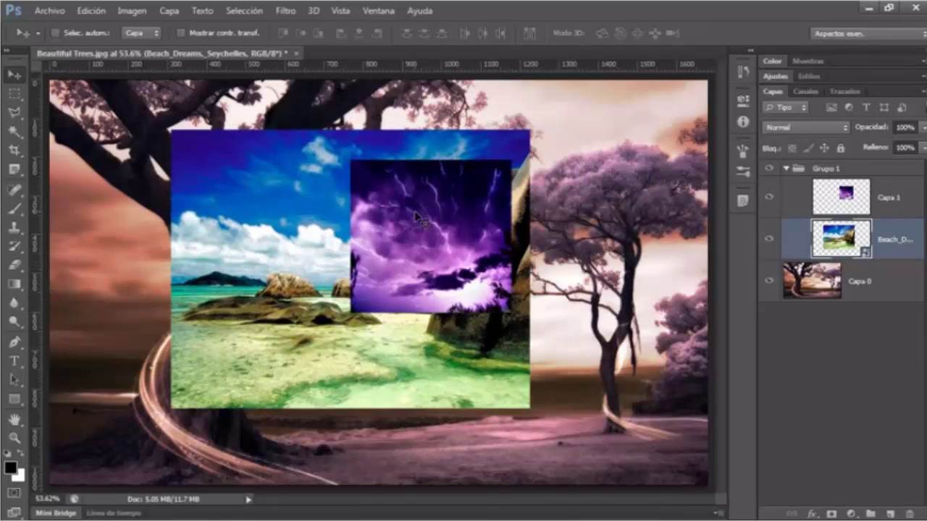
pyautogui.moveTo(450, 227)
pyautogui.mouseDown()
pyautogui.moveTo(352, 241)
pyautogui.moveTo(470, 231)
pyautogui.moveTo(432, 223)
pyautogui.mouseUp()
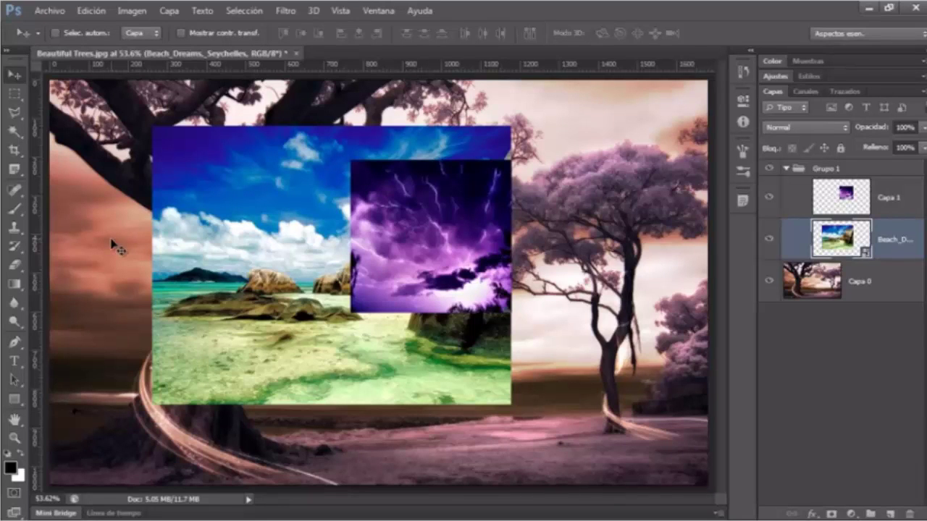
# - With auto-select off, use temporary auto-selection on the canvas to switch between Capa 1, the Beach_Dreams layer and Capa 0, ending on Capa 0
pyautogui.keyDown('ctrl'); pyautogui.click(417, 217); pyautogui.keyUp('ctrl')
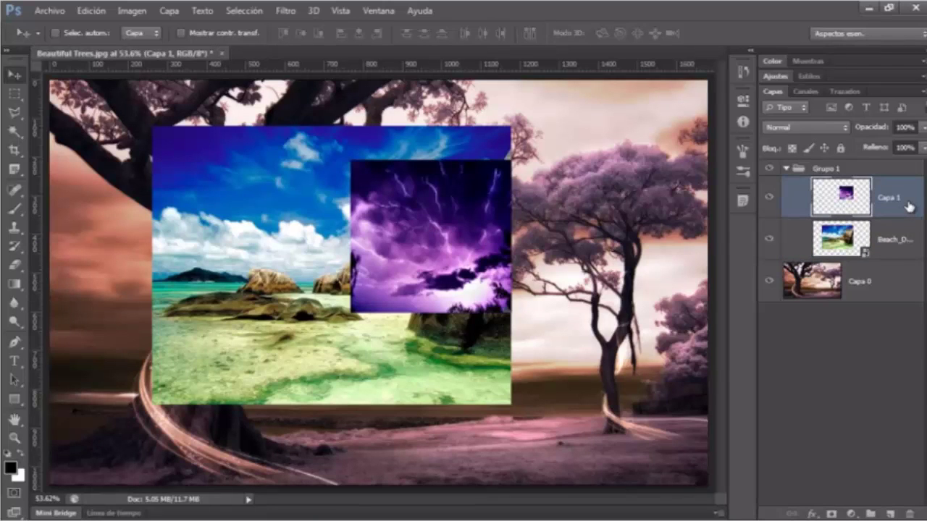
pyautogui.keyDown('ctrl'); pyautogui.click(575, 125); pyautogui.keyUp('ctrl')
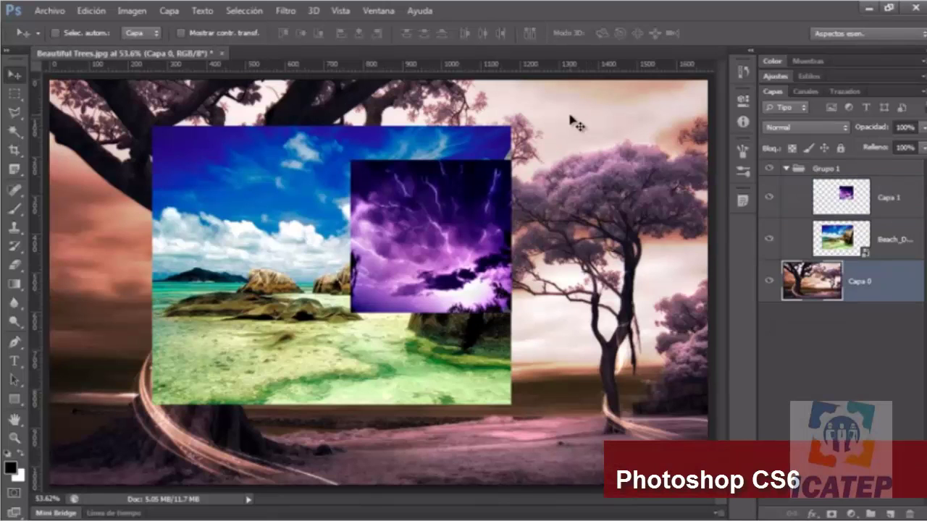
pyautogui.keyDown('ctrl'); pyautogui.click(270, 212); pyautogui.keyUp('ctrl')
pyautogui.keyDown('ctrl'); pyautogui.click(457, 226); pyautogui.keyUp('ctrl')
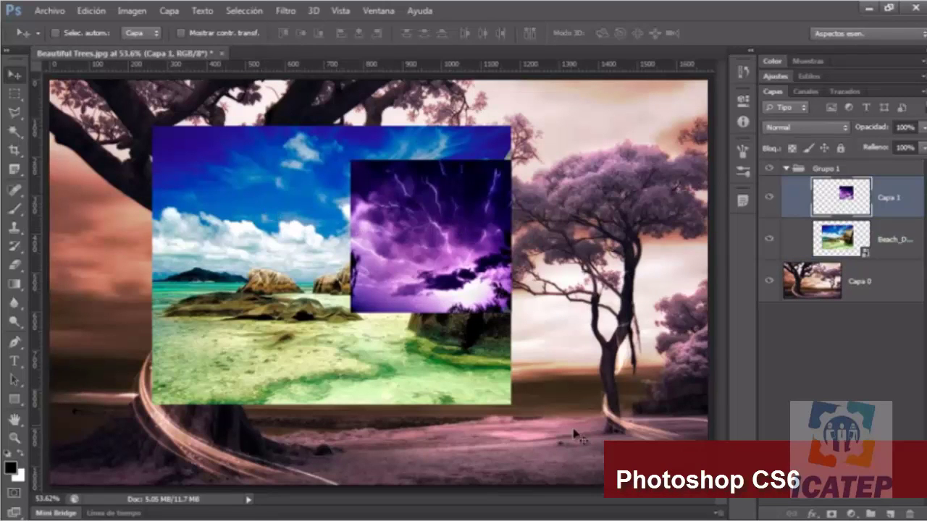
pyautogui.keyDown('ctrl'); pyautogui.click(497, 453); pyautogui.keyUp('ctrl')
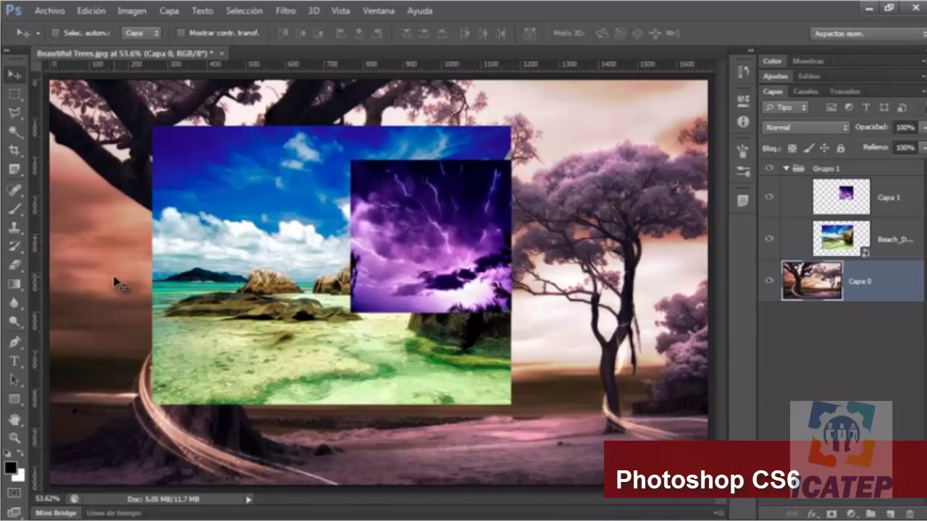
# - Reposition the tree background up and right, the lightning picture left, and the beach picture into the canvas's upper-left area, using temporary auto-selection
pyautogui.moveTo(116, 282); pyautogui.dragTo(315, 267)
pyautogui.keyDown('ctrl'); pyautogui.click(456, 288); pyautogui.keyUp('ctrl')
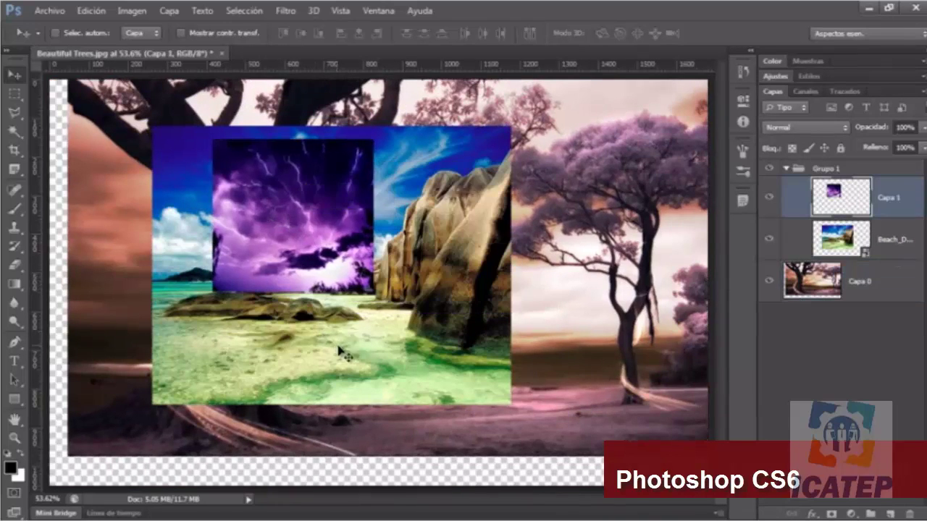
pyautogui.keyDown('ctrl'); pyautogui.click(419, 333); pyautogui.keyUp('ctrl')
pyautogui.moveTo(440, 330); pyautogui.dragTo(367, 289)
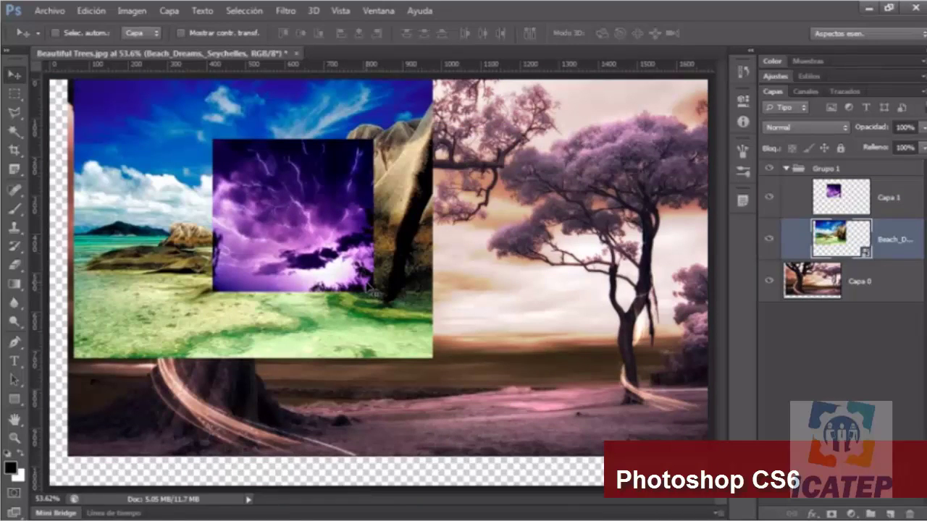
# - Delete Capa 1, the Beach_Dreams layer and Grupo 1, and move the tree background back to fill the canvas
pyautogui.click(890, 207)
pyautogui.press('Delete')
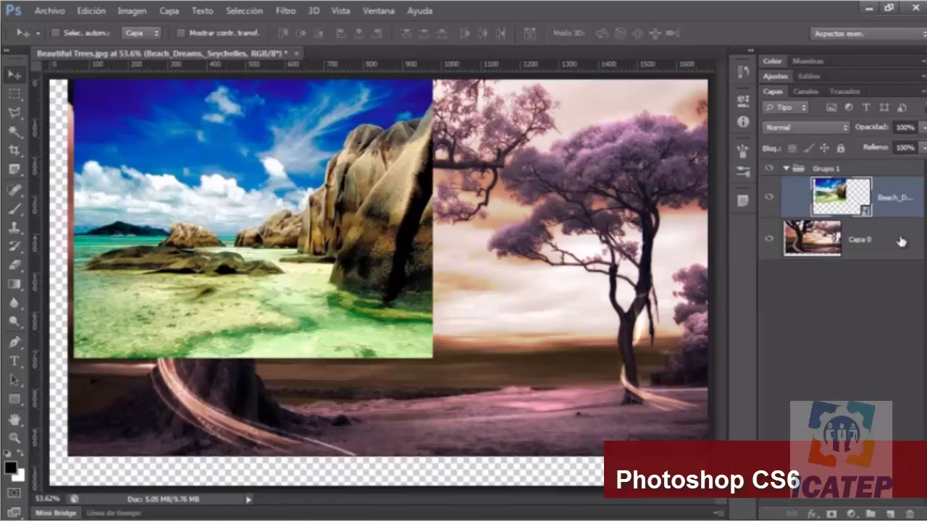
pyautogui.press('Delete')
pyautogui.press('Delete')
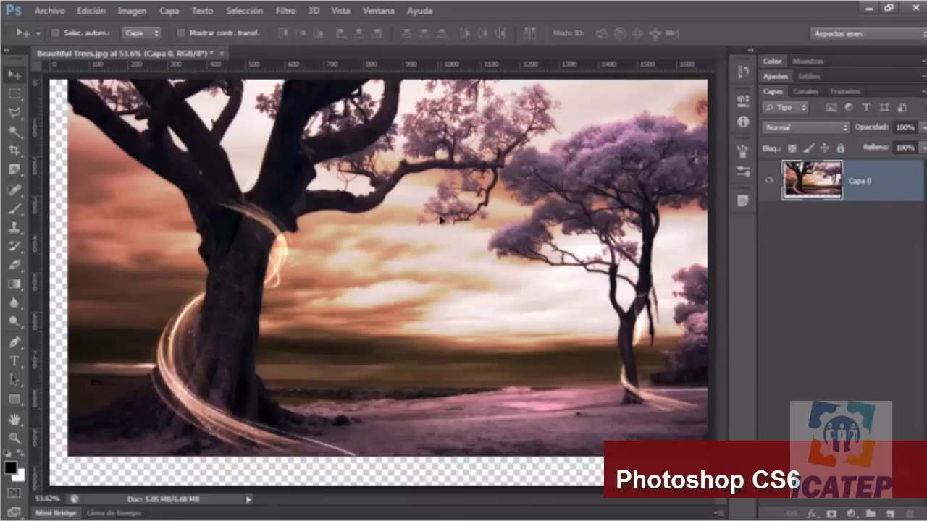
pyautogui.moveTo(433, 215); pyautogui.dragTo(422, 236)
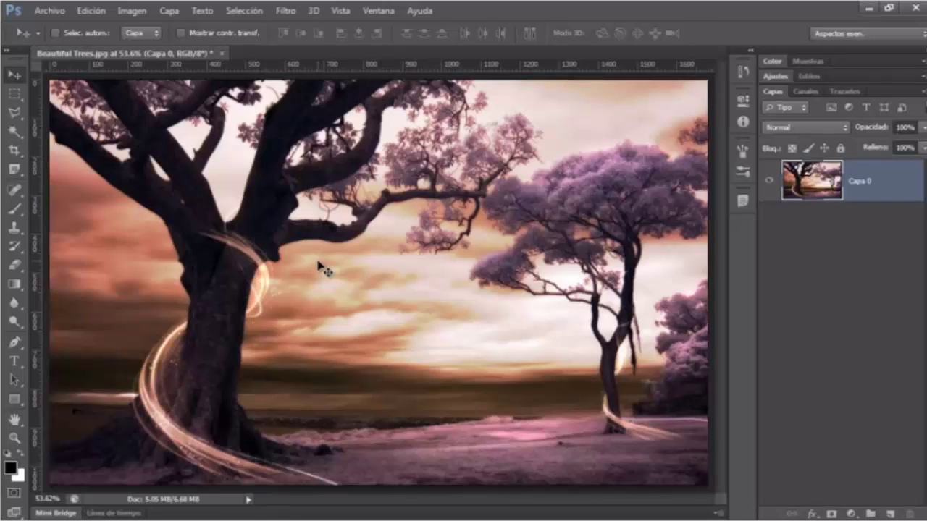
# - Zoom the picture to 100% and pan across the large tree and its branches with the Hand tool
pyautogui.press('h')
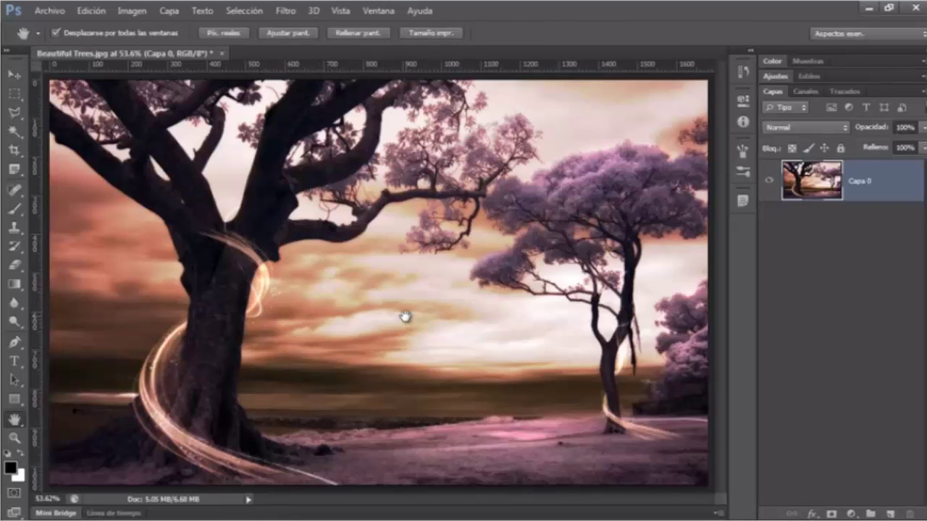
pyautogui.click(64, 499)
pyautogui.write('100')
pyautogui.press('Return')
pyautogui.moveTo(152, 406); pyautogui.dragTo(304, 464)
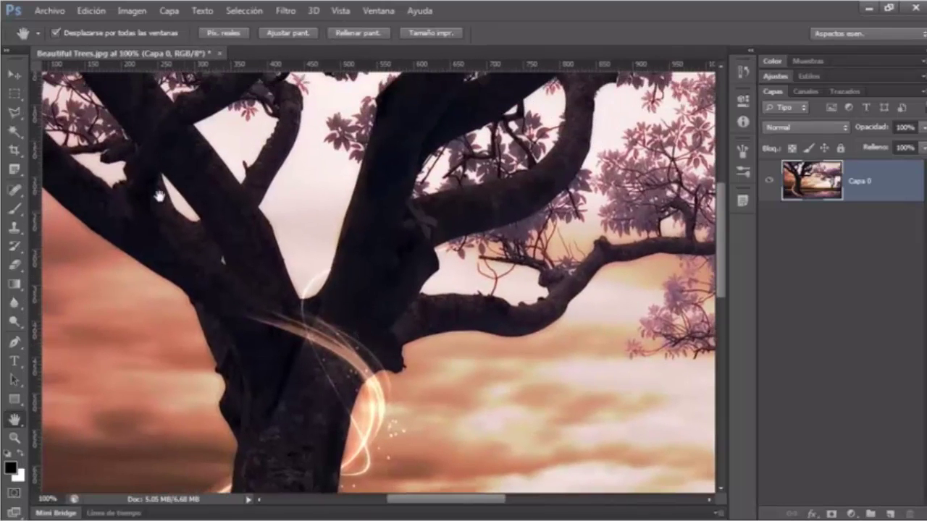
pyautogui.moveTo(159, 193); pyautogui.dragTo(320, 283)
pyautogui.moveTo(376, 288); pyautogui.dragTo(356, 279)
pyautogui.moveTo(443, 297); pyautogui.dragTo(302, 242)
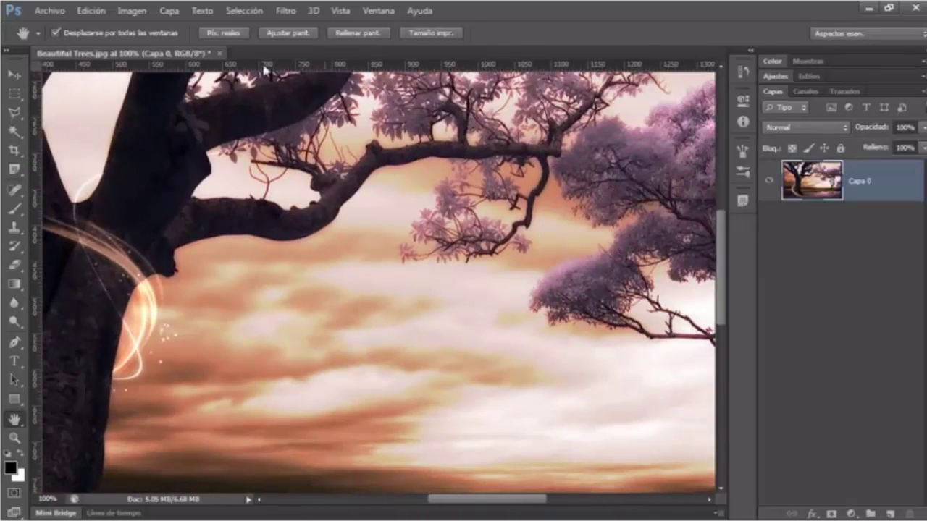
# - Fit the picture to the screen, and return it to actual pixels to pan around the large tree's trunk and branches
pyautogui.click(289, 34)
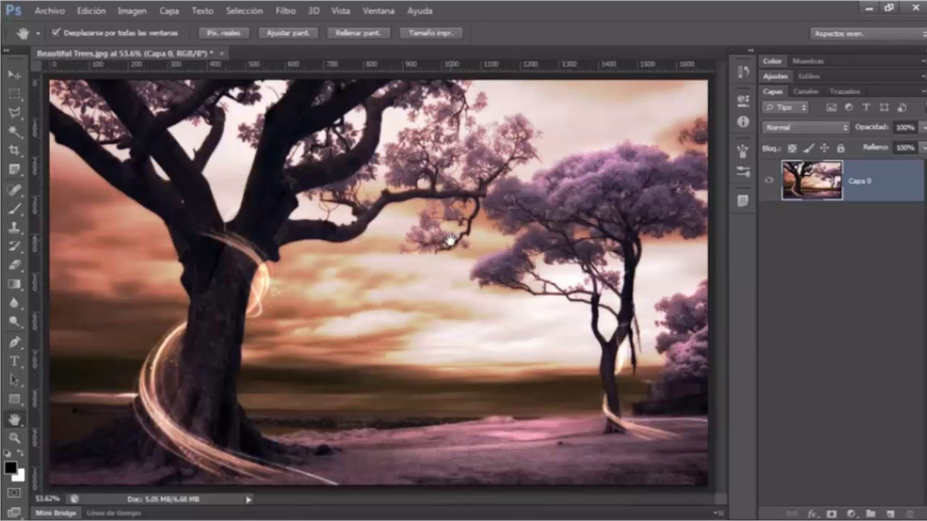
pyautogui.click(225, 34)
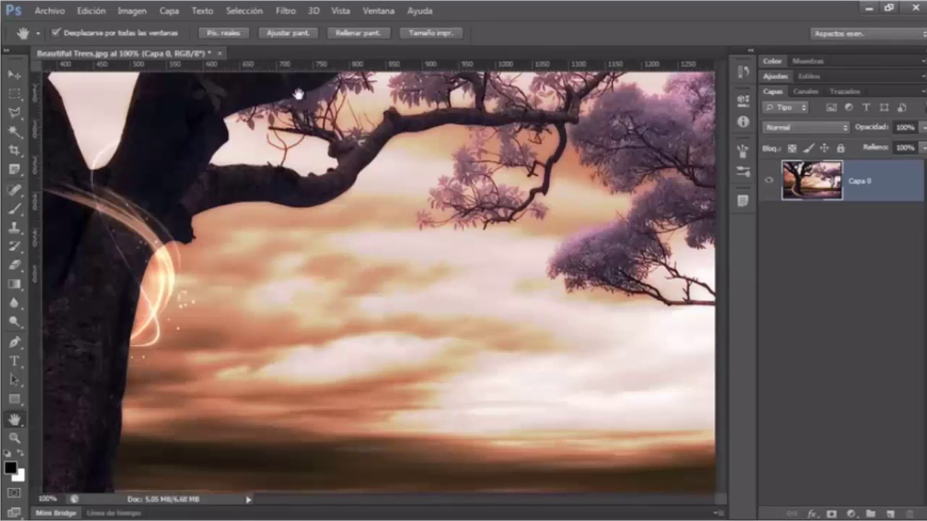
pyautogui.hscroll(-4, 269, 234)
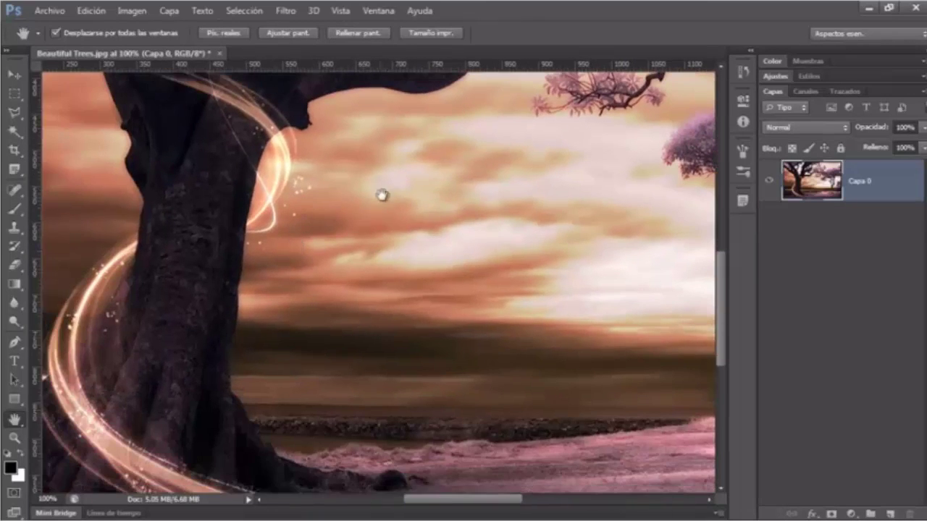
pyautogui.scroll(5, 289, 218)
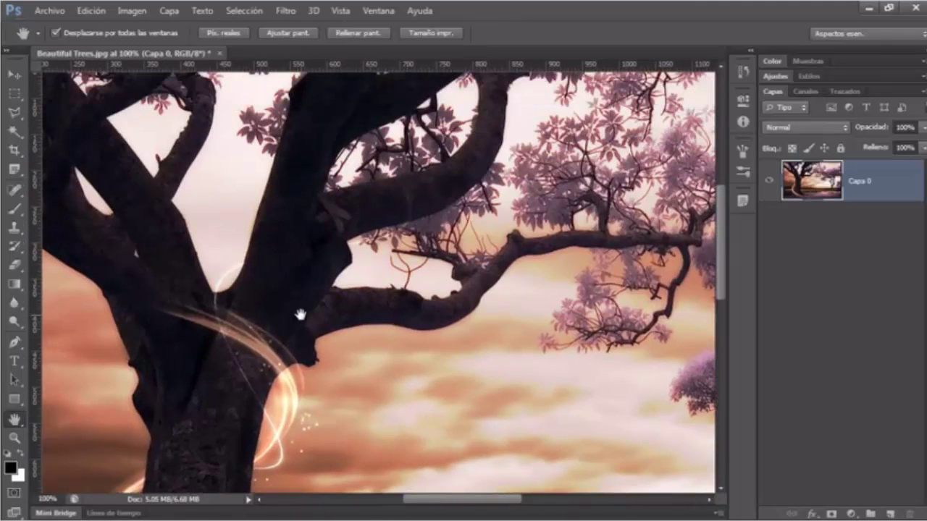
# - Pan to the small tree and back with the Move tool active, and fit the picture to the screen with the Hand tool
pyautogui.press('v')
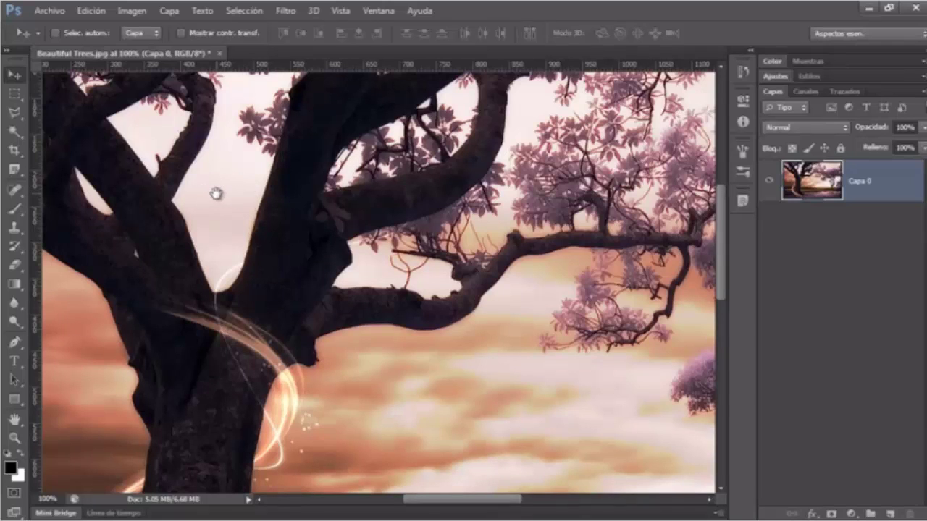
pyautogui.hscroll(3, 215, 194)
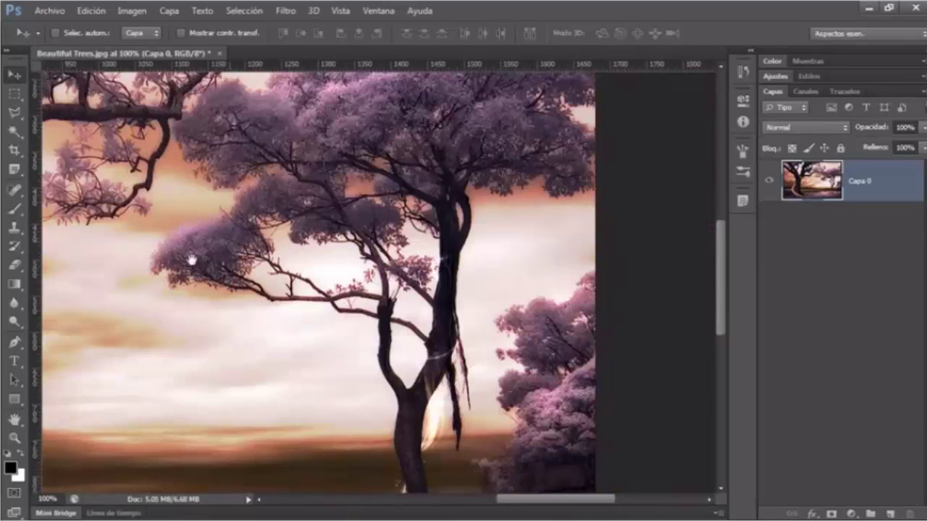
pyautogui.hscroll(-3, 192, 259)
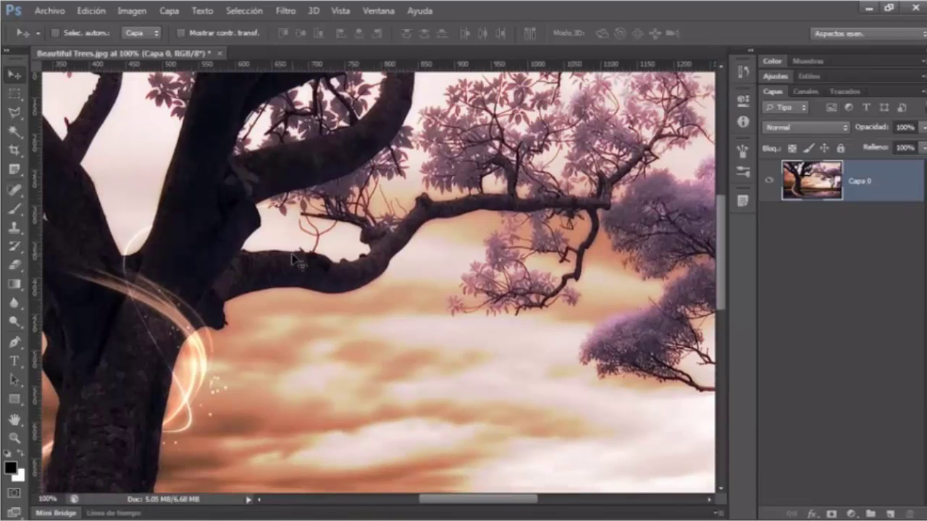
pyautogui.press('h')
pyautogui.hotkey('ctrl', '0')
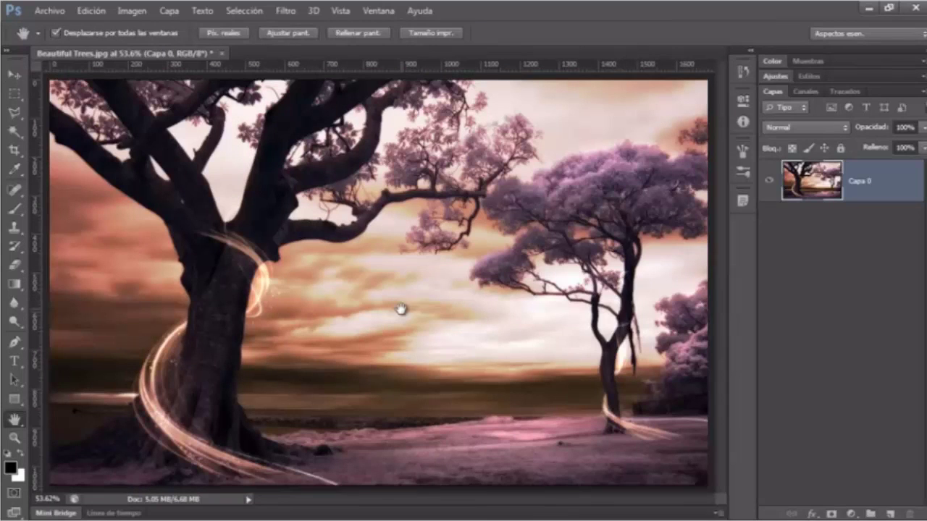
# - Turn off the Hand tool's scroll-all-windows option, and zoom to 100% to pan toward the large tree
pyautogui.click(84, 34)
pyautogui.scroll(2, 351, 208)
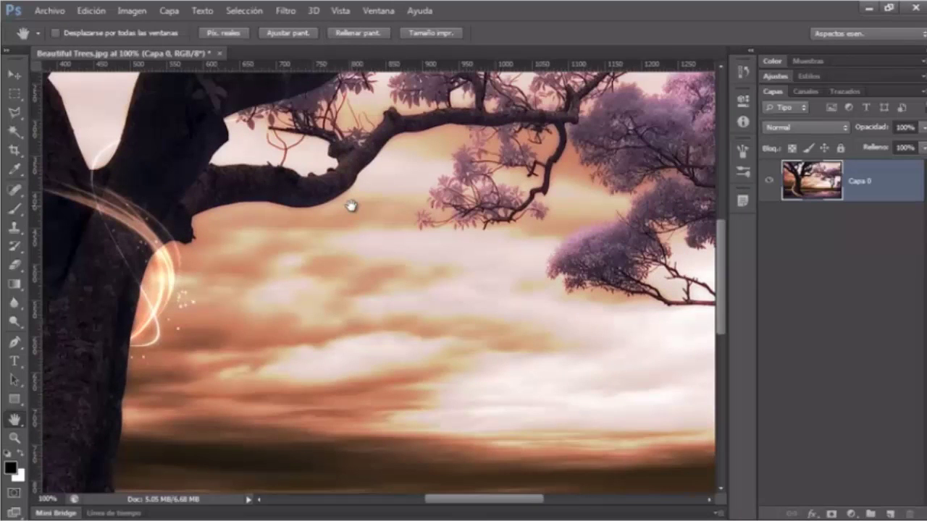
pyautogui.moveTo(211, 197); pyautogui.dragTo(350, 261)
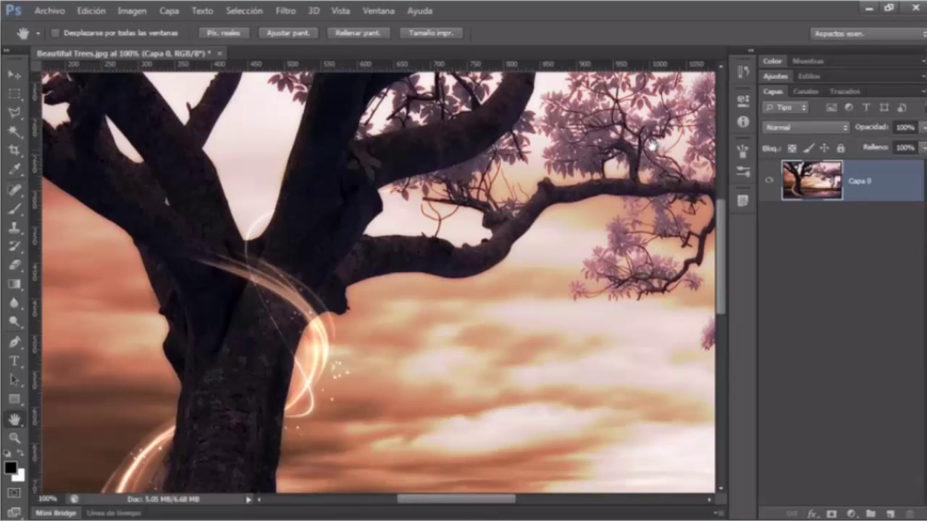
# - Pan across the picture at 100% between the large tree and the small tree with the Hand tool
pyautogui.moveTo(652, 146); pyautogui.dragTo(208, 242)
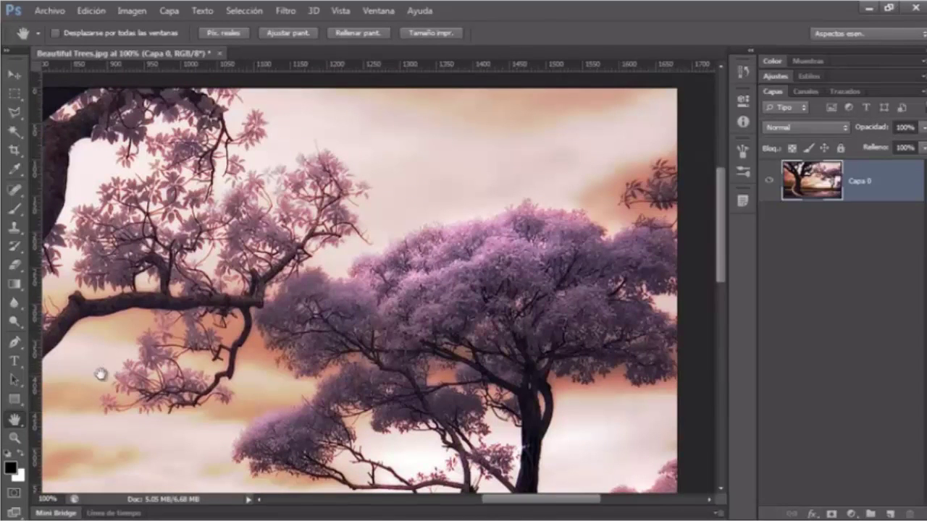
pyautogui.moveTo(101, 374); pyautogui.dragTo(445, 292)
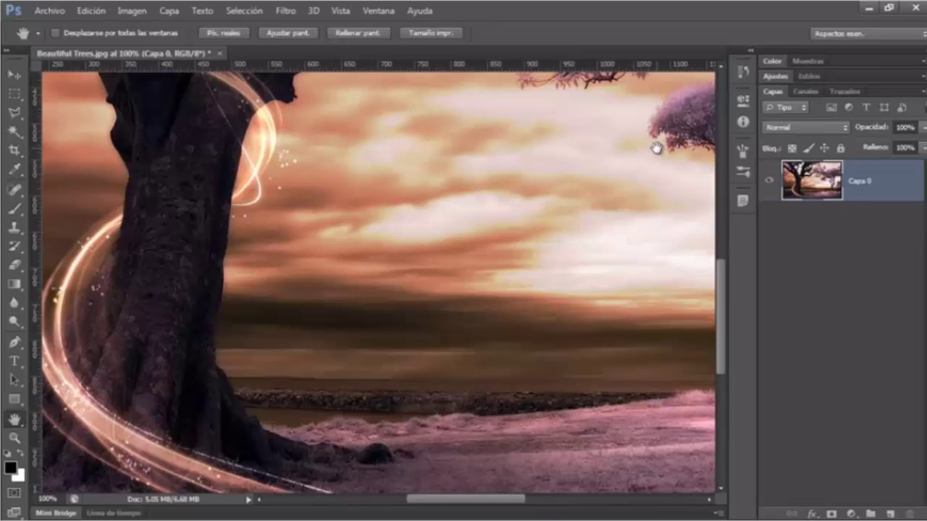
pyautogui.moveTo(642, 128); pyautogui.dragTo(283, 269)
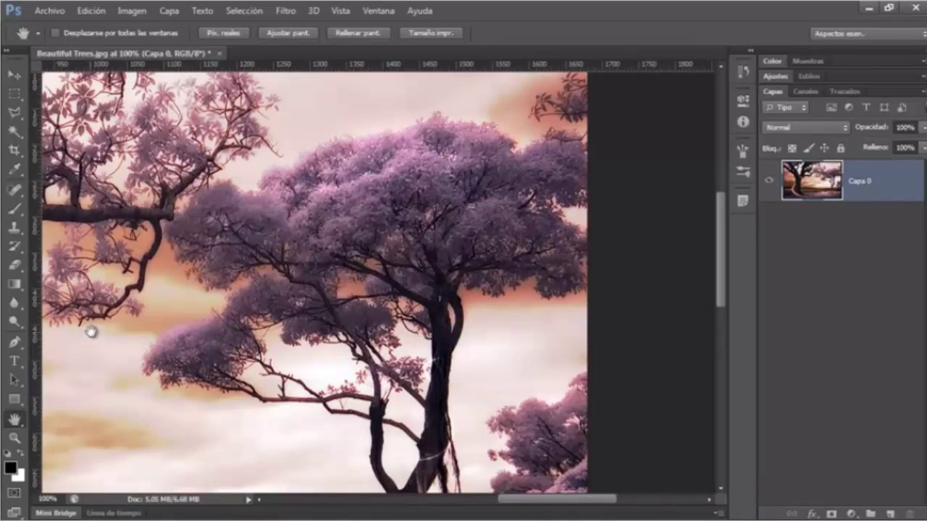
pyautogui.moveTo(87, 316); pyautogui.dragTo(241, 285)
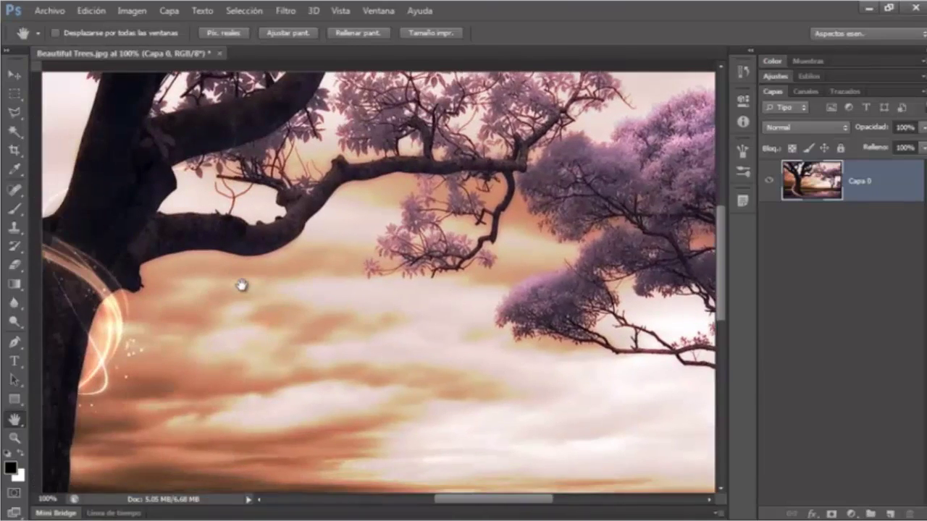
# - Zoom to 300% near the large tree's branch, and pan to the ground and the upper branches with the Hand tool
pyautogui.press('z')
pyautogui.click(314, 259)
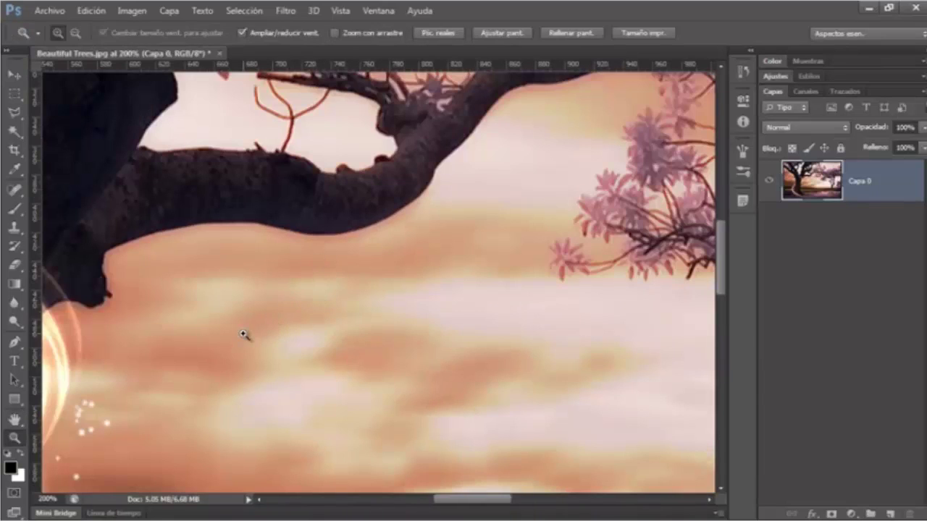
pyautogui.click(244, 334)
pyautogui.press('h')
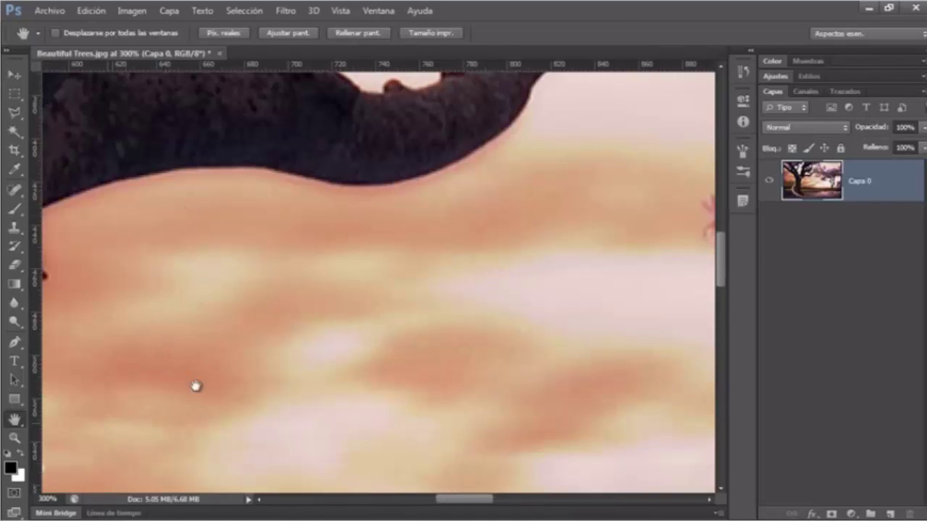
pyautogui.moveTo(195, 385)
pyautogui.mouseDown()
pyautogui.moveTo(463, 261)
pyautogui.moveTo(311, 217)
pyautogui.moveTo(154, 136)
pyautogui.mouseUp()
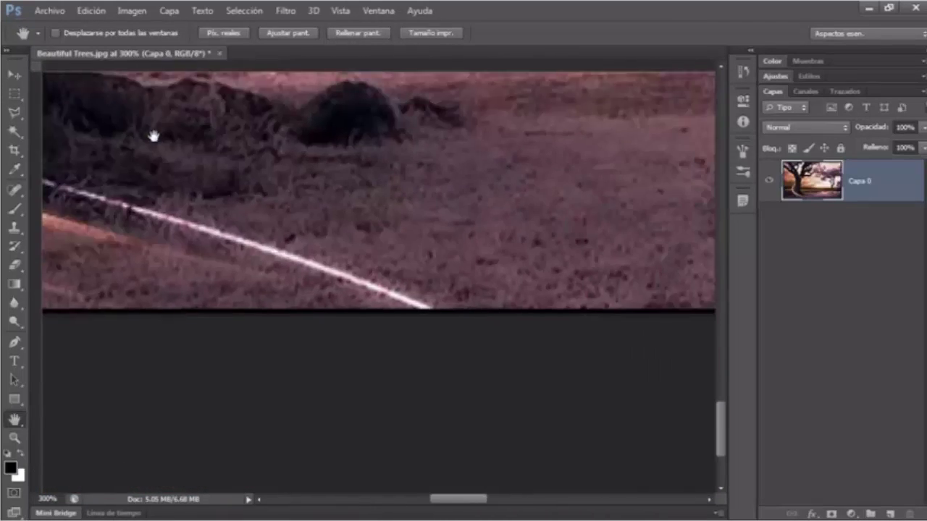
pyautogui.moveTo(510, 122); pyautogui.dragTo(195, 463)
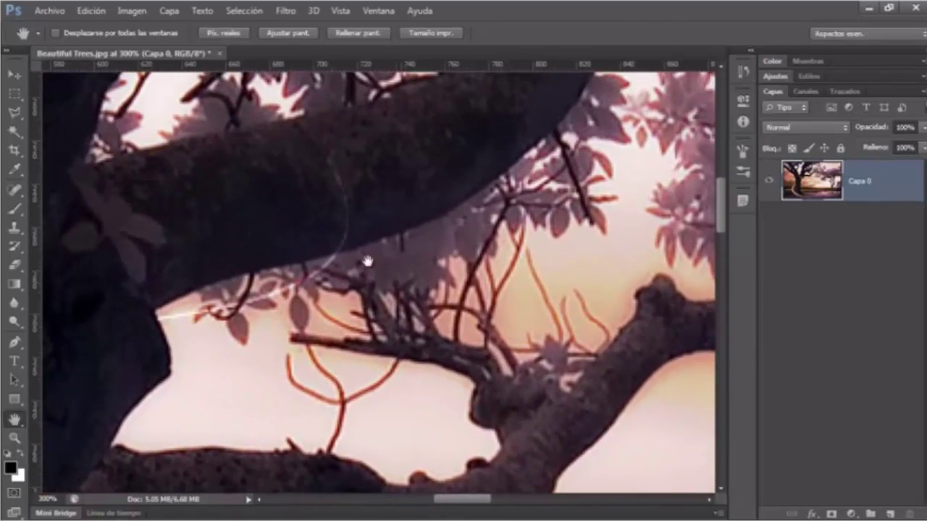
pyautogui.moveTo(203, 229); pyautogui.dragTo(500, 393)
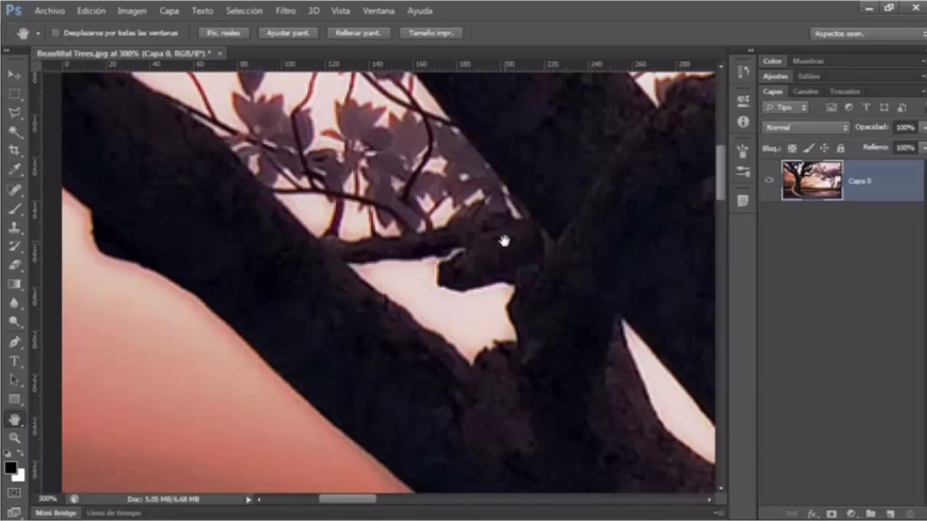
# - Fit the picture to the screen, and zoom in to 600% on the large tree's trunk for panning
pyautogui.hotkey('ctrl', '0')
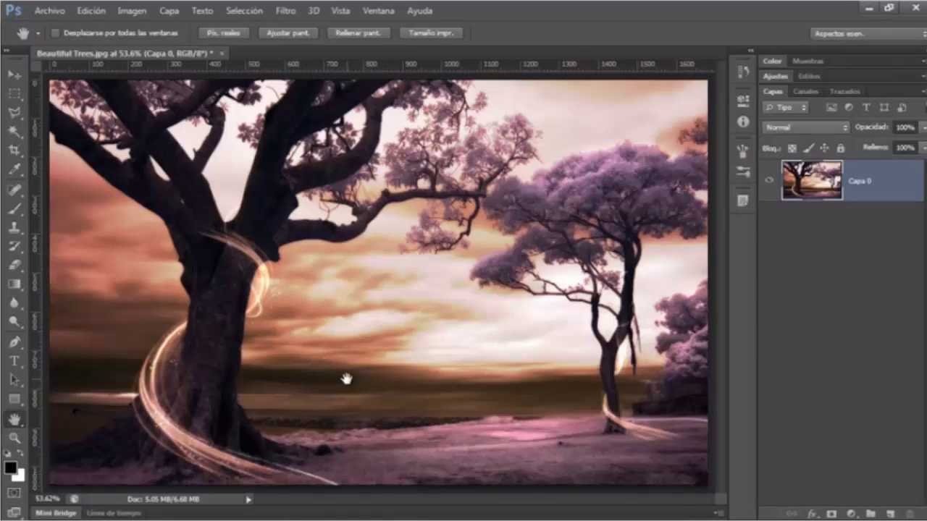
pyautogui.press('z')
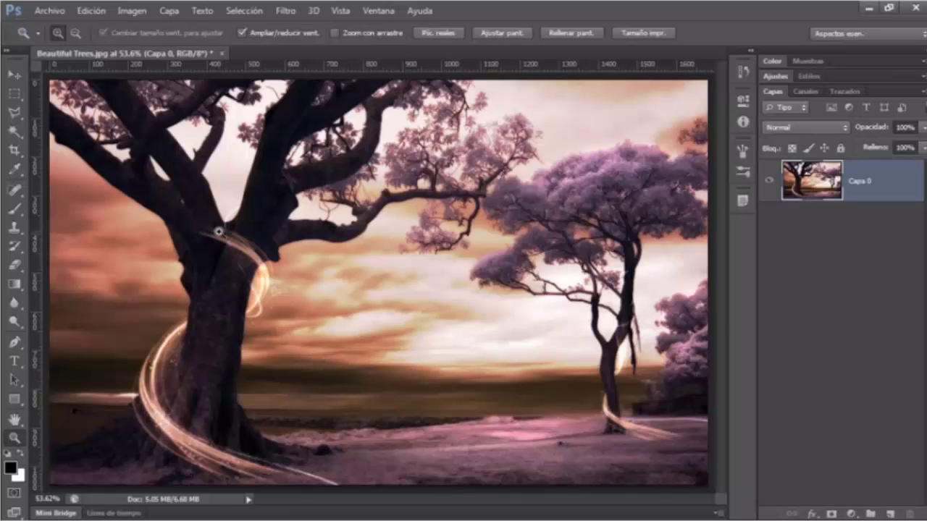
pyautogui.click(271, 228)
pyautogui.click(453, 288)
pyautogui.click(453, 288)
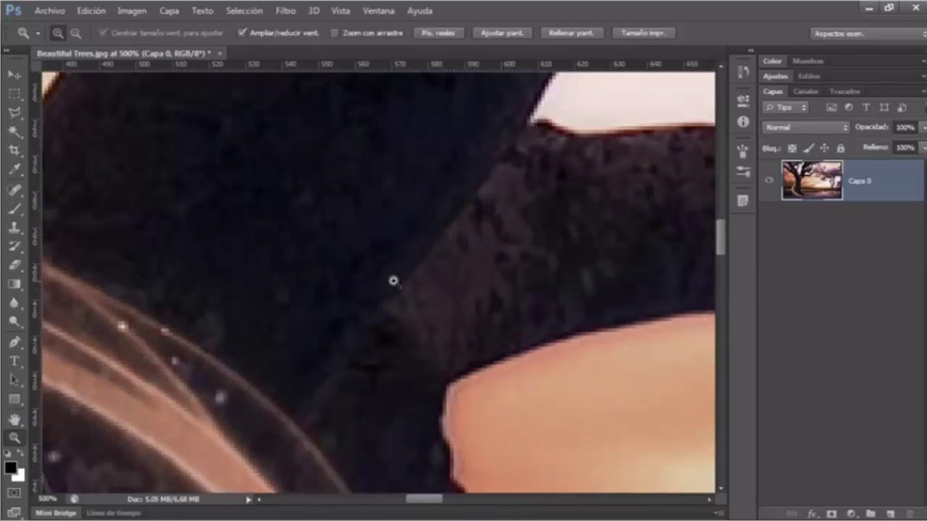
pyautogui.click(393, 277)
pyautogui.press('h')
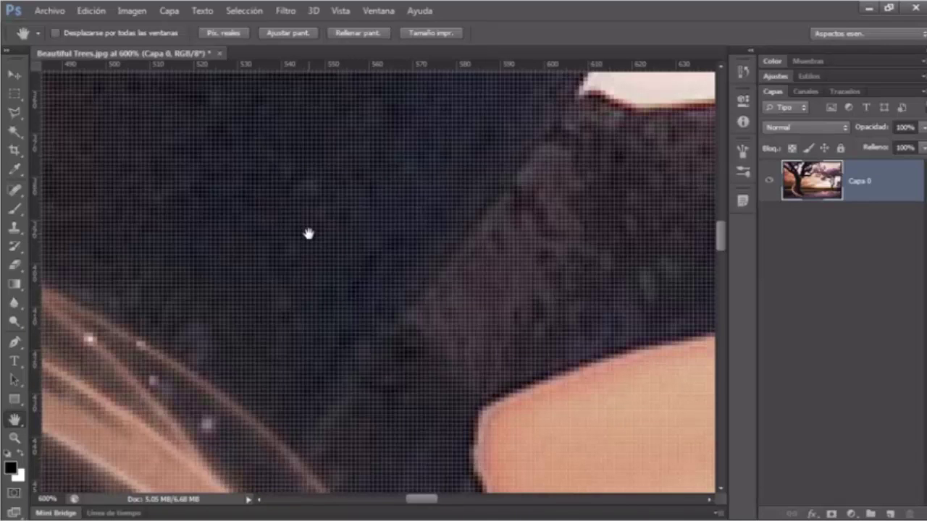
# - Use the Hand tool's temporary full-picture view to jump from the large trunk to the small tree's base
pyautogui.press('h')
pyautogui.moveTo(349, 263); pyautogui.dragTo(616, 413)
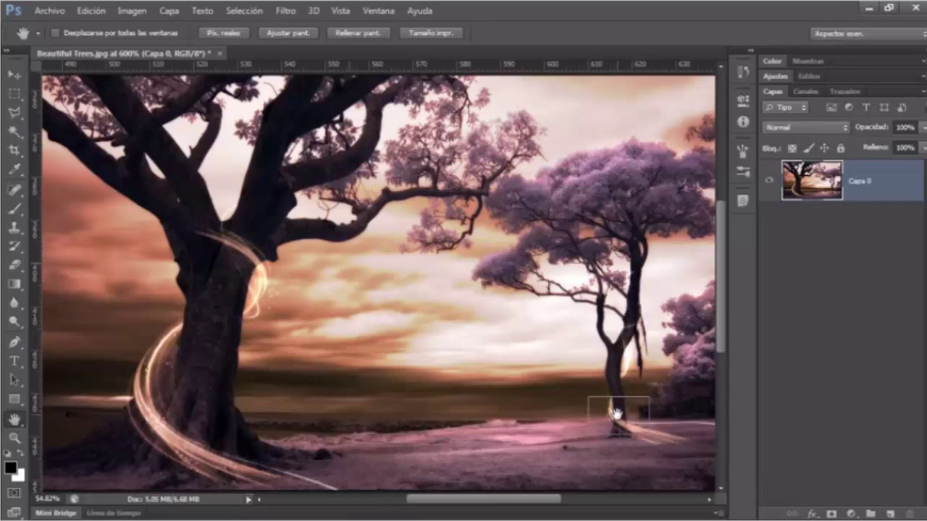
pyautogui.moveTo(616, 414); pyautogui.dragTo(617, 413)
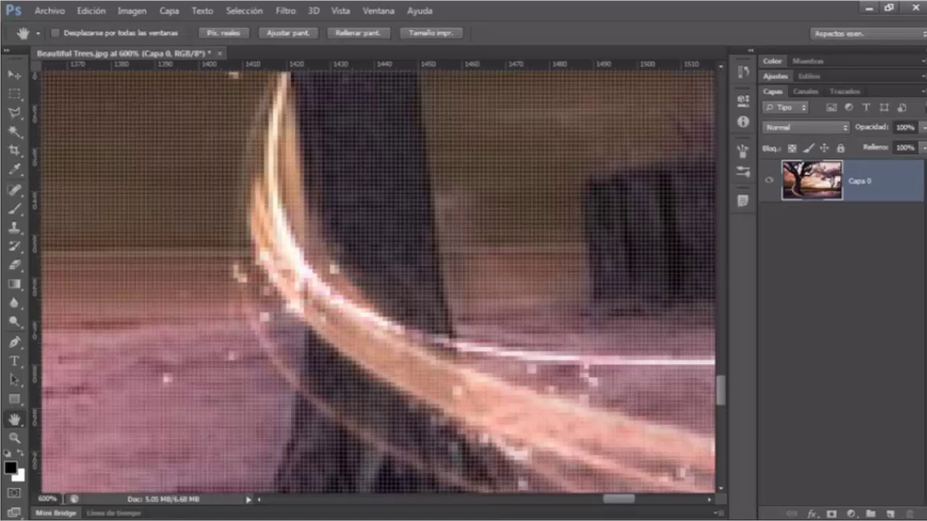
# - Set the zoom level to 500%, and jump to the large tree's upper branches through the temporary full-picture view
pyautogui.click(47, 499)
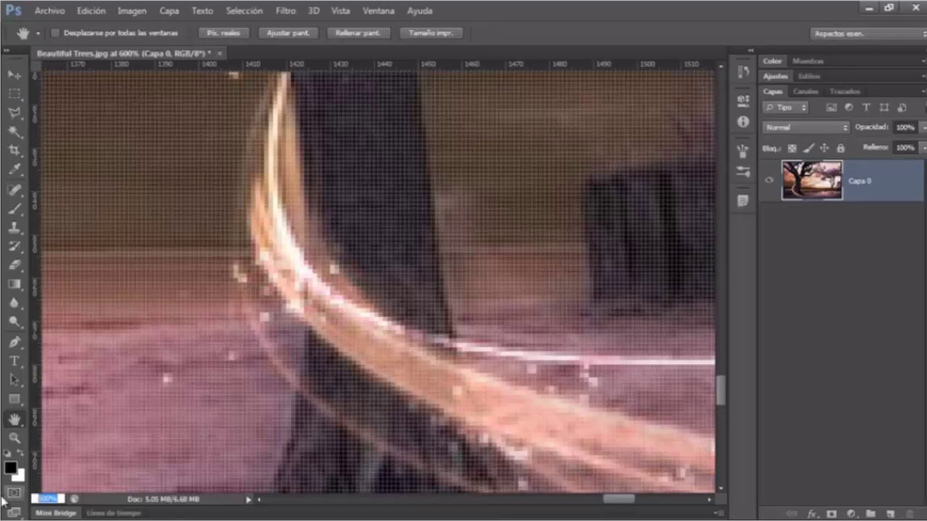
pyautogui.write('500')
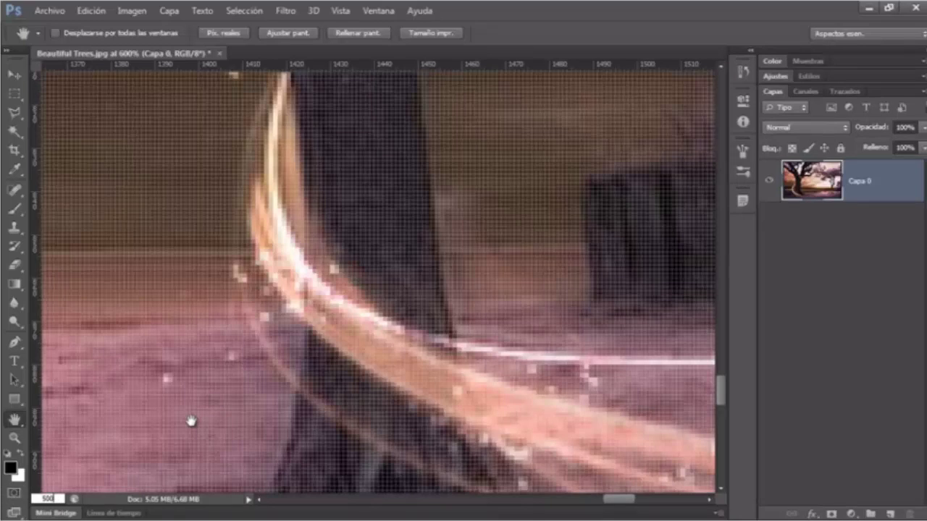
pyautogui.press('Return')
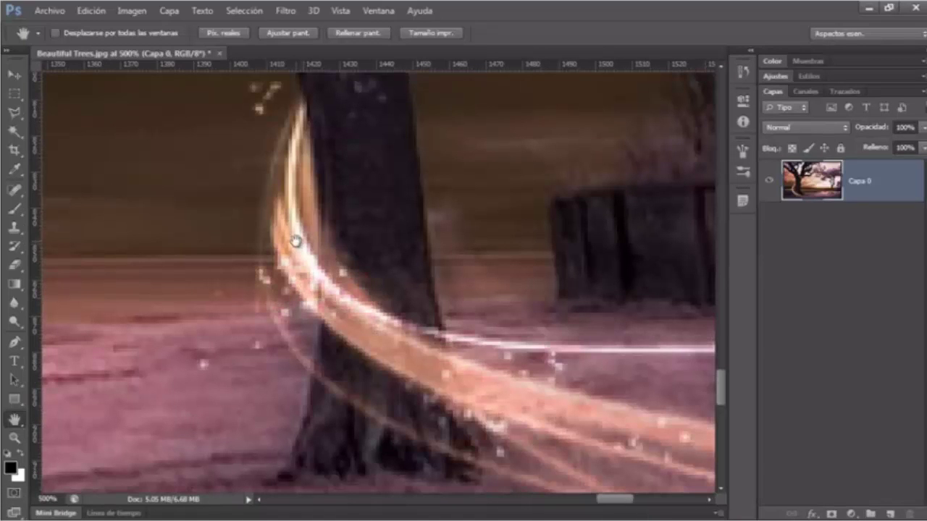
pyautogui.press('h')
pyautogui.moveTo(296, 242); pyautogui.dragTo(90, 126)
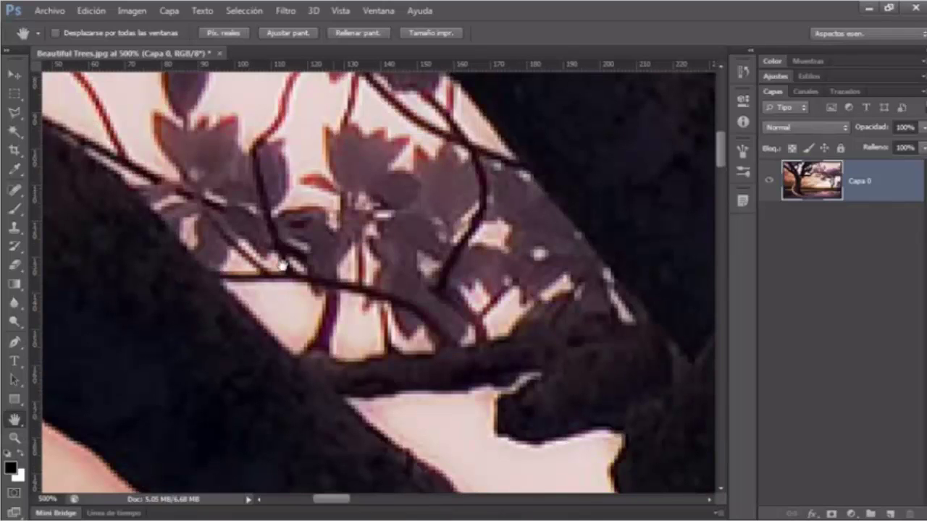
# - Jump to the pink foliage at the picture's far edge, show actual pixels, and fit the picture to the screen
pyautogui.click(53, 499)
pyautogui.doubleClick(54, 499)
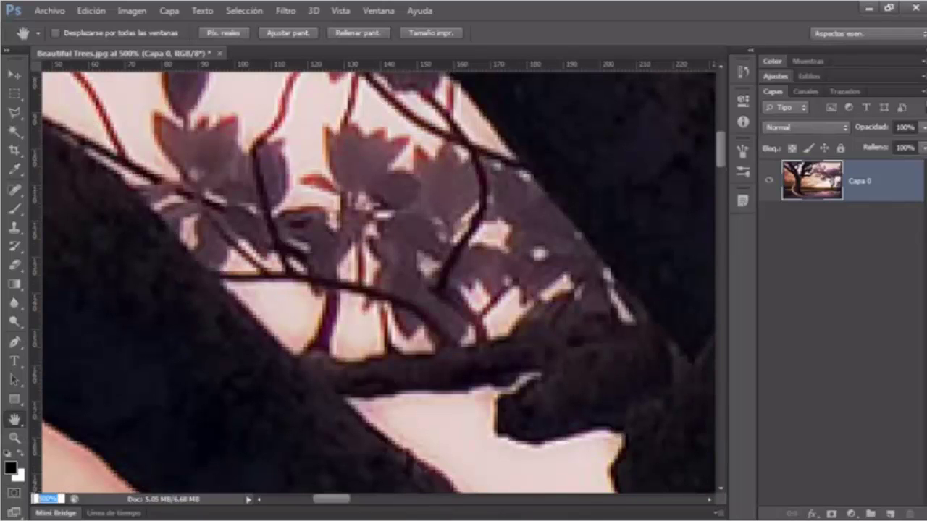
pyautogui.moveTo(380, 352); pyautogui.dragTo(646, 304)
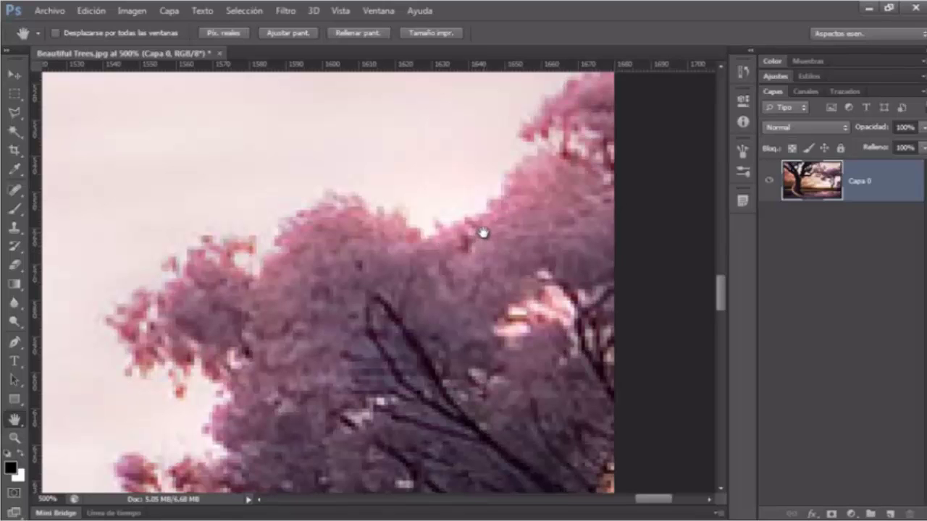
pyautogui.hotkey('ctrl', '1')
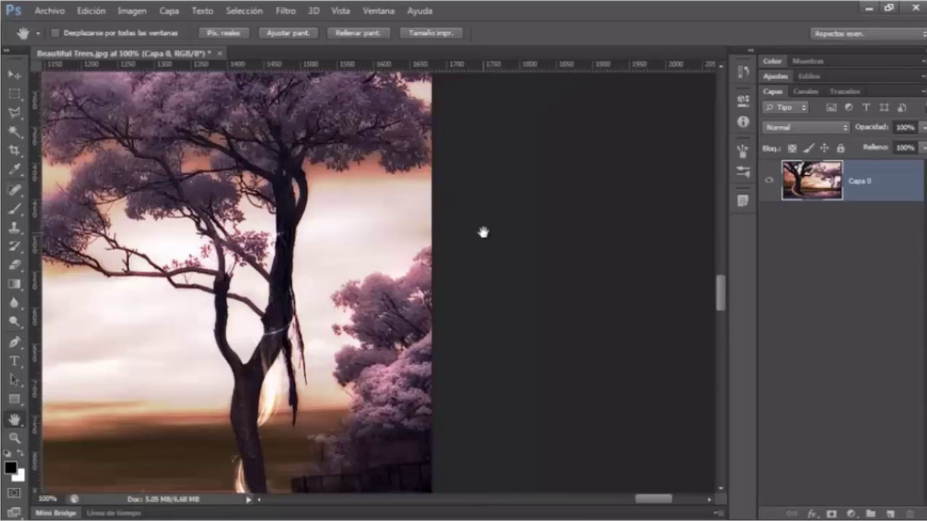
pyautogui.hotkey('ctrl', '0')
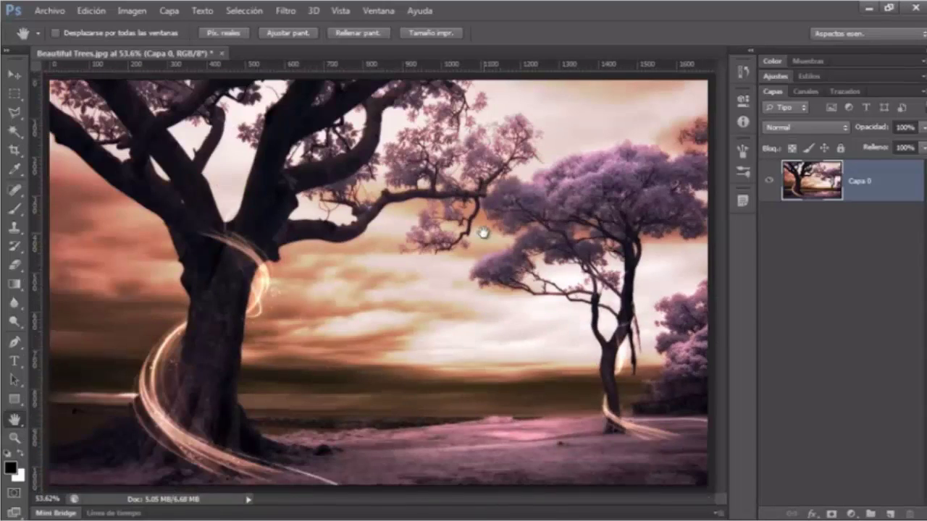
# - Rotate the view to -21° and on to -42° with the Rotate View tool, and restore the unrotated view
pyautogui.click(12, 424)
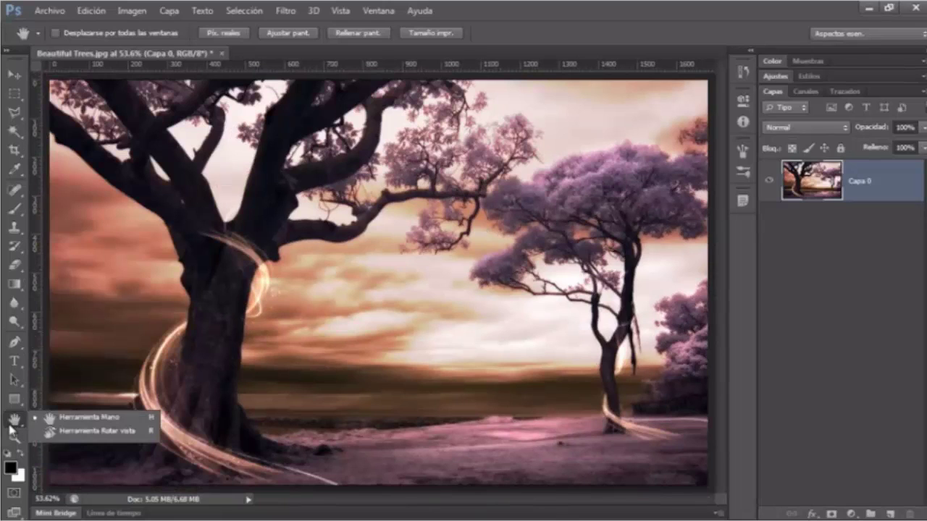
pyautogui.click(104, 432)
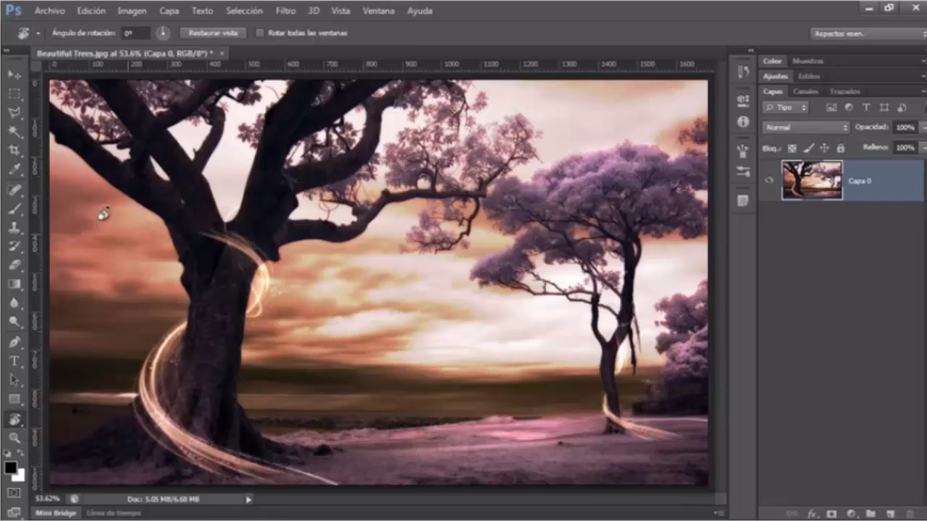
pyautogui.moveTo(70, 146); pyautogui.dragTo(43, 264)
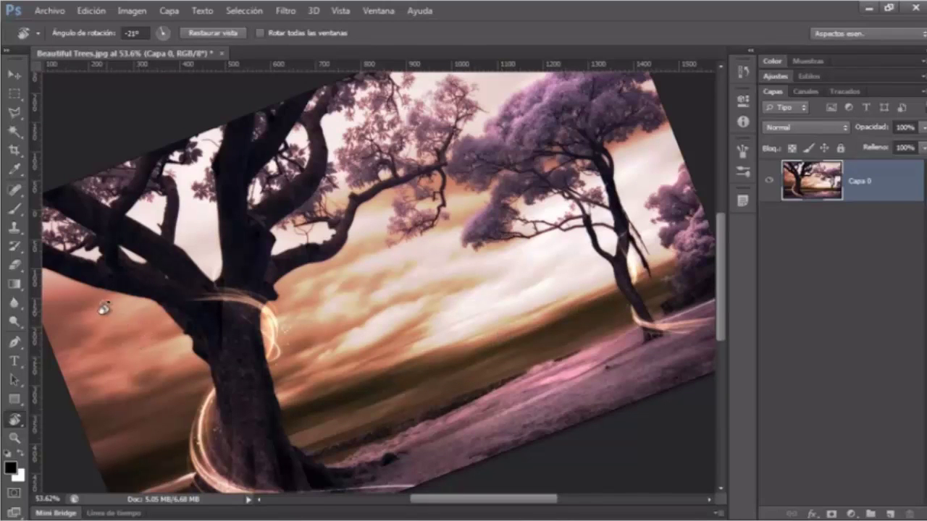
pyautogui.moveTo(87, 257); pyautogui.dragTo(109, 398)
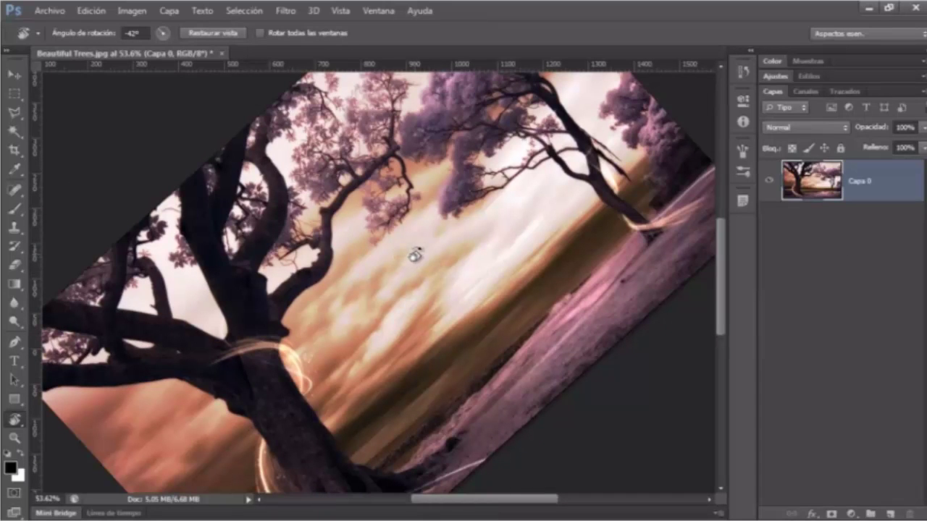
pyautogui.click(220, 36)
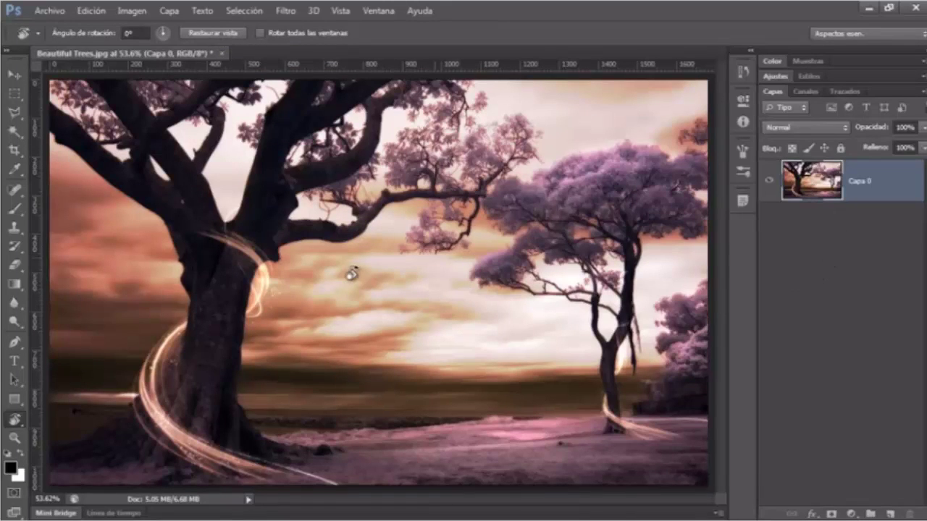
# - Rotate the Capa 0 layer counterclockwise with Free Transform, and undo that rotation
pyautogui.hotkey('ctrl', 't')
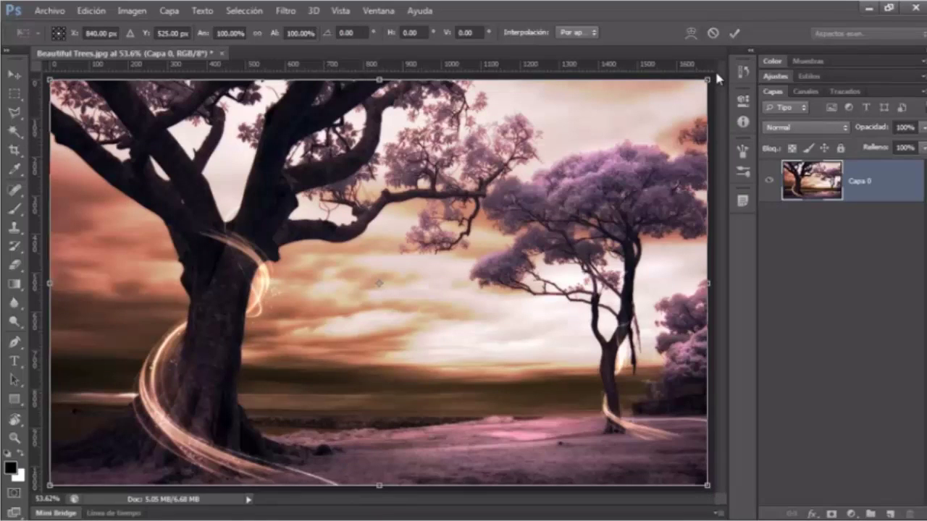
pyautogui.moveTo(716, 76); pyautogui.dragTo(418, 65)
pyautogui.press('r')
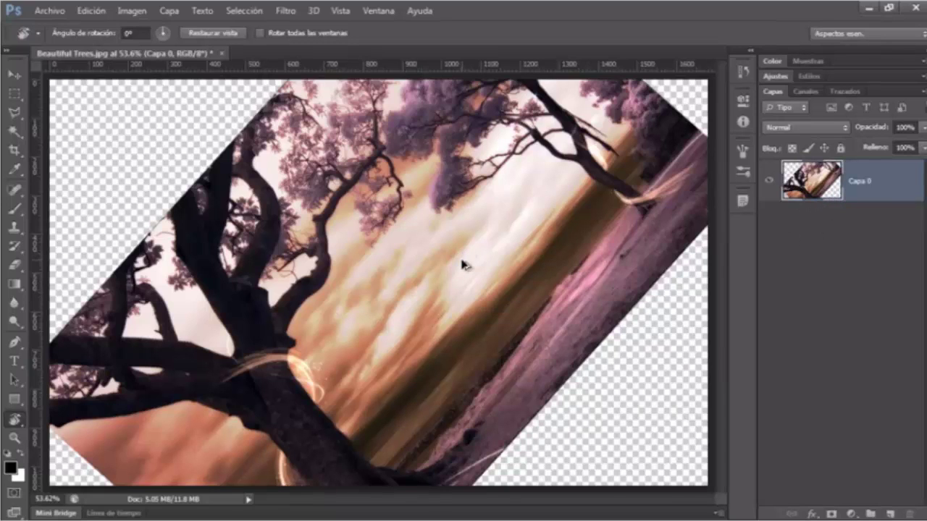
pyautogui.hotkey('ctrl', 'z')
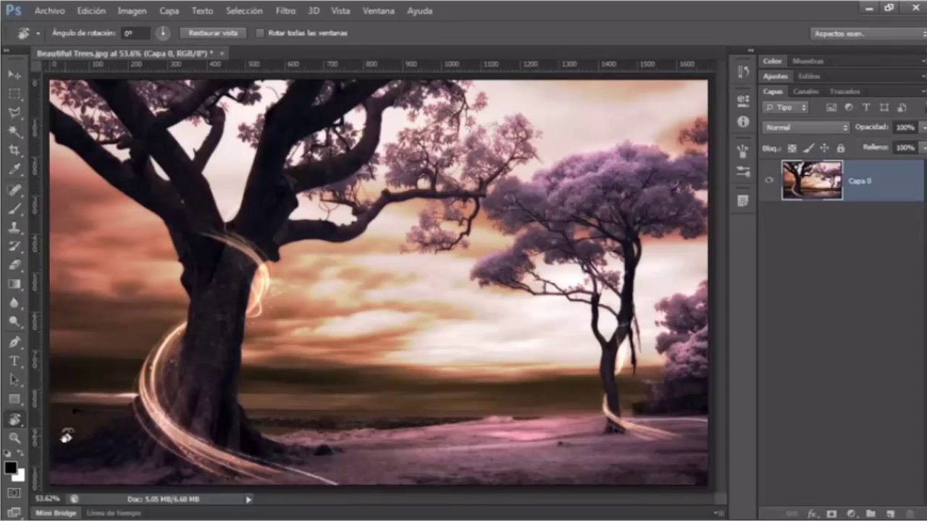
# - Rotate the canvas view to -39° and on to -67° with the Rotate View tool
pyautogui.moveTo(93, 136); pyautogui.dragTo(86, 346)
pyautogui.moveTo(369, 357); pyautogui.dragTo(369, 357)
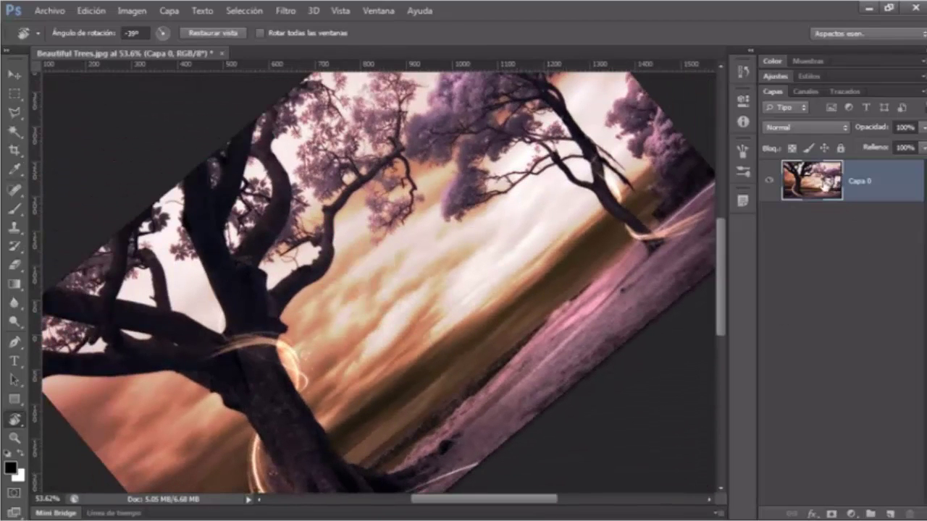
pyautogui.moveTo(562, 291); pyautogui.dragTo(542, 165)
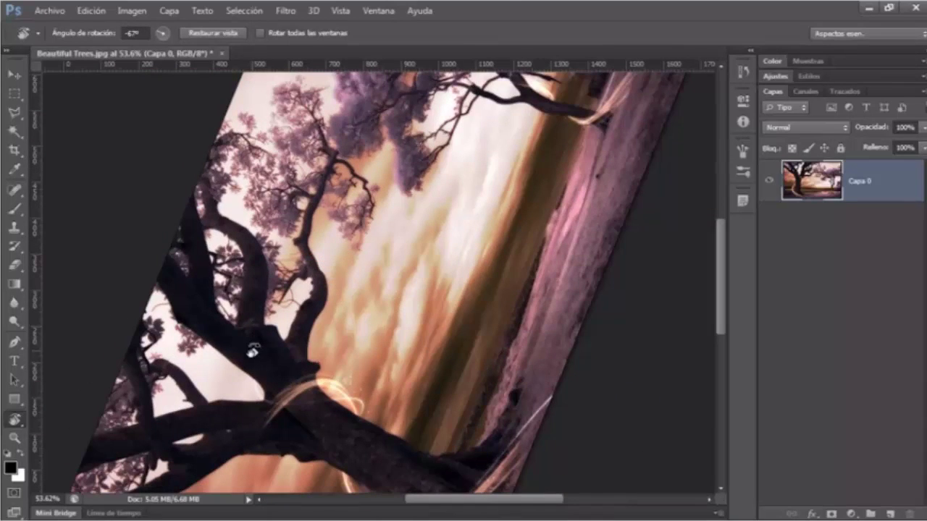
# - Zoom to 300% on the large tree's trunk in the rotated view, and return to the Rotate View tool
pyautogui.press('z')
pyautogui.moveTo(259, 338); pyautogui.dragTo(277, 362)
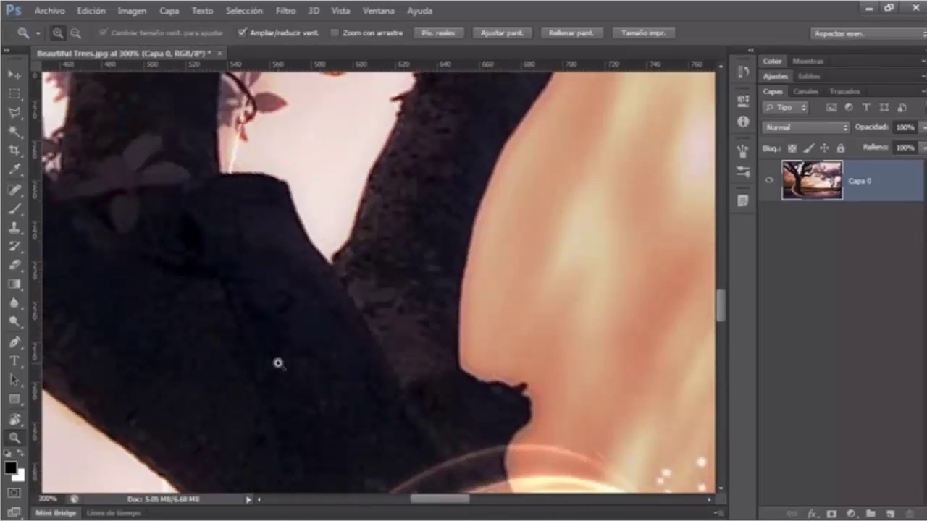
pyautogui.press('r')
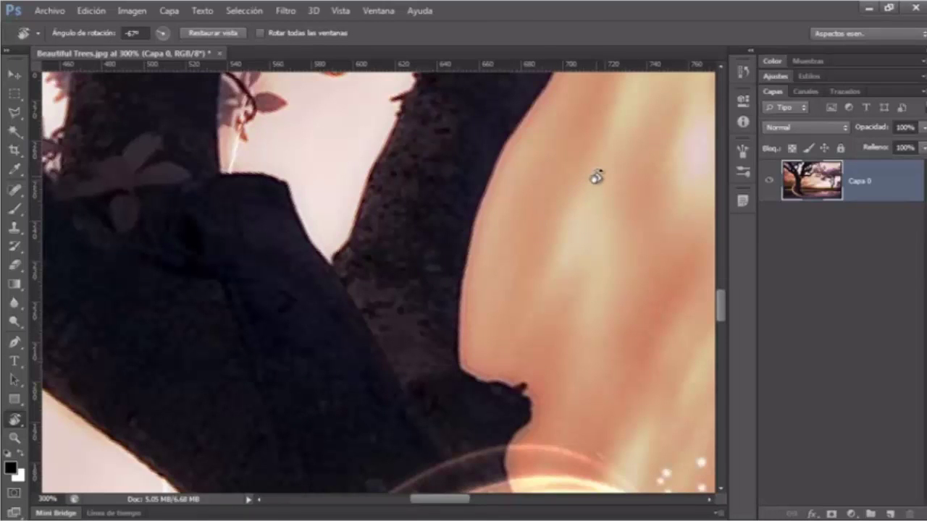
# - Rotate the view to -28° with the Rotate View tool, and set its rotation angle to 45°
pyautogui.moveTo(513, 138); pyautogui.dragTo(633, 253)
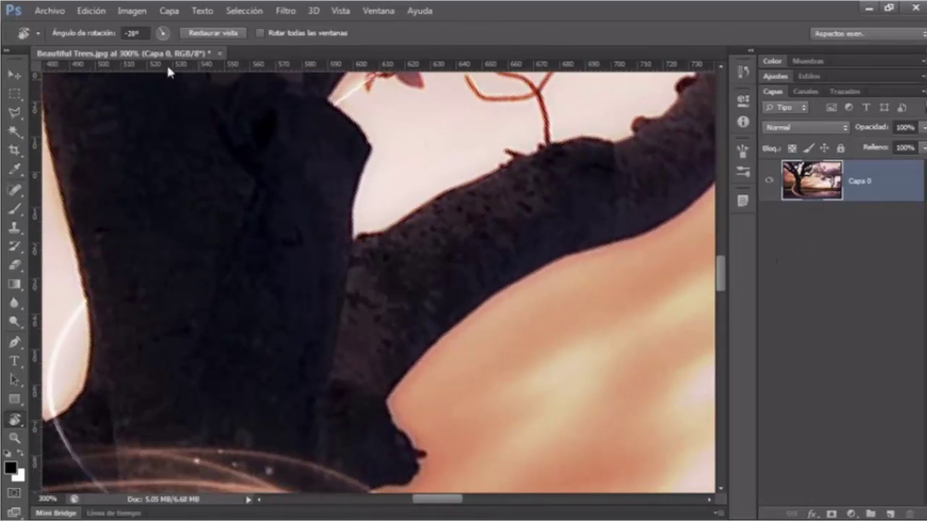
pyautogui.click(138, 32)
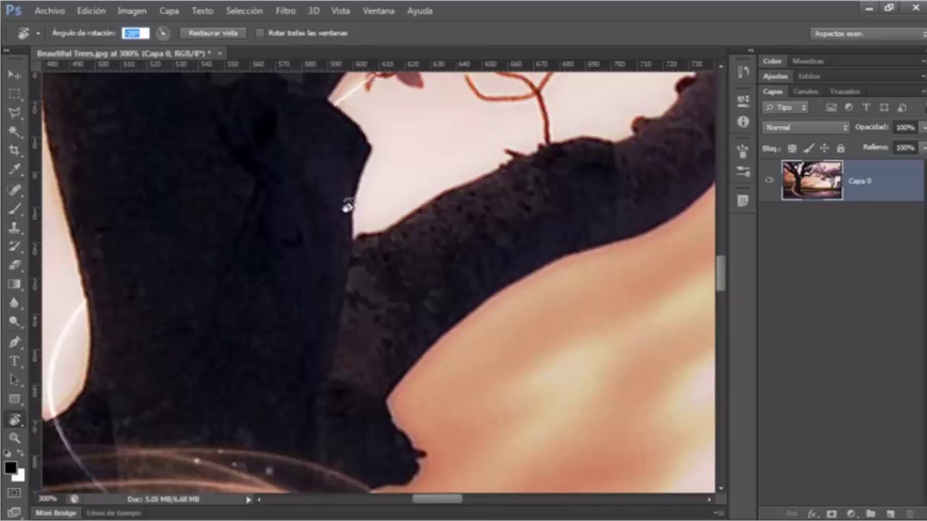
pyautogui.write('45')
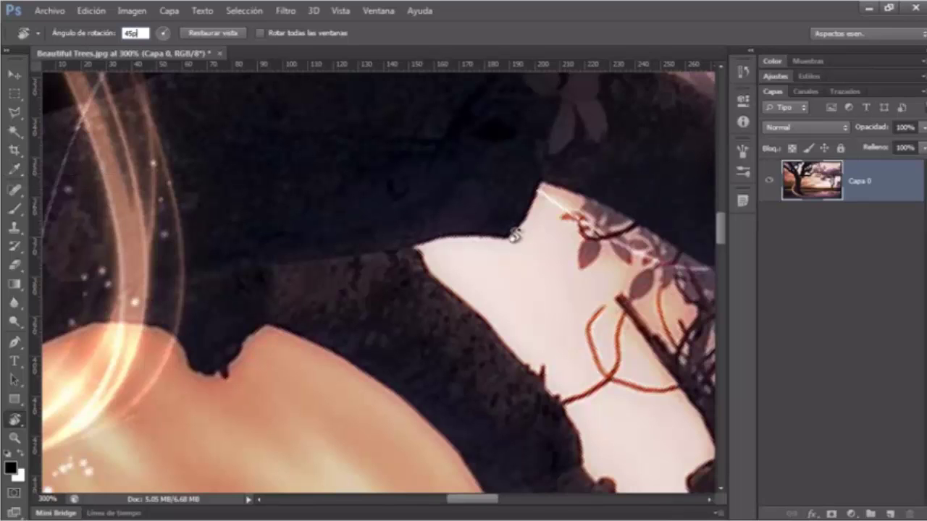
# - Paint two black strokes with the 13 px Brush over the bright gap between the trunk and the branch
pyautogui.write('pb')
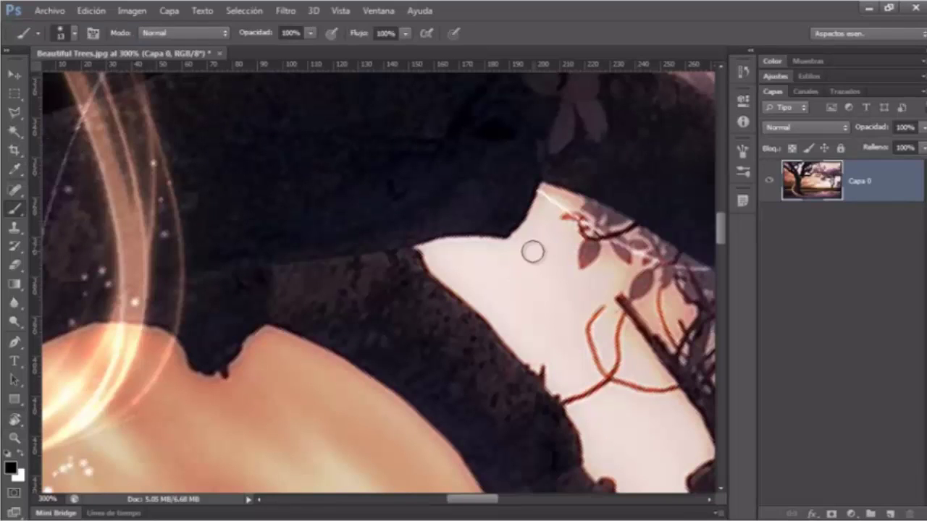
pyautogui.click(545, 281)
pyautogui.moveTo(542, 280); pyautogui.dragTo(412, 221)
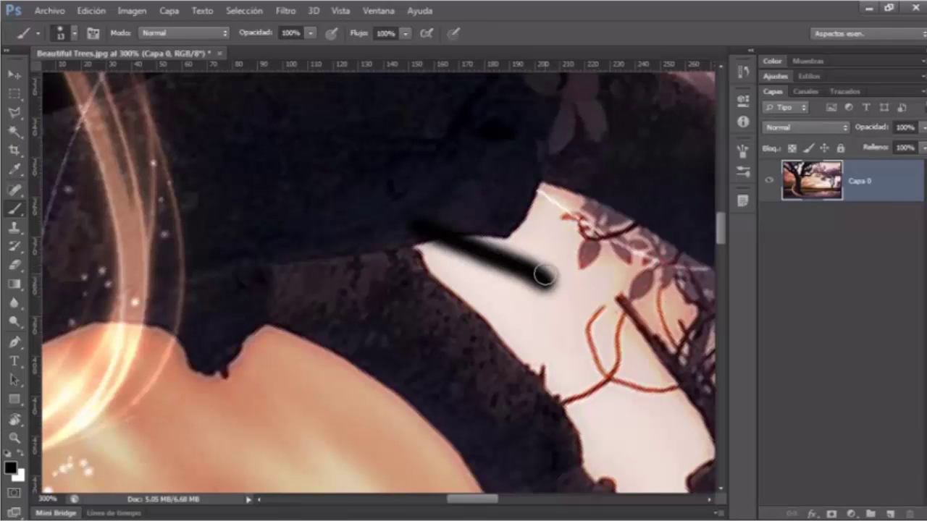
pyautogui.moveTo(540, 273)
pyautogui.mouseDown()
pyautogui.moveTo(433, 257)
pyautogui.moveTo(499, 271)
pyautogui.mouseUp()
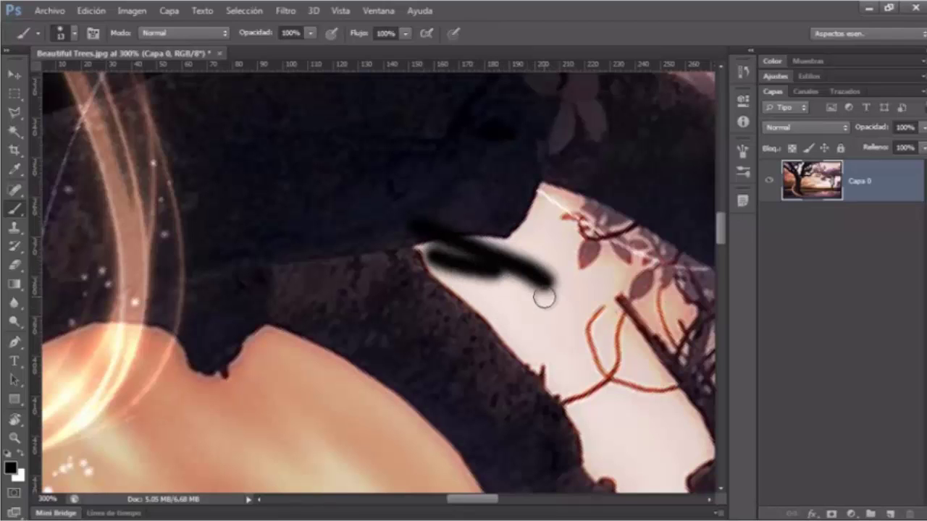
# - Rotate the view to 21° and paint another black Brush stroke along the upper edge of the branch
pyautogui.press('h')
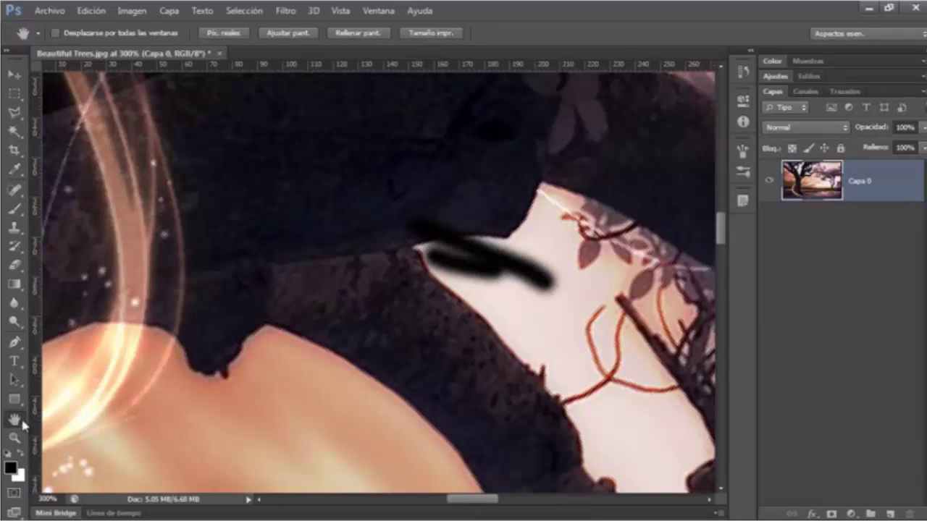
pyautogui.press('b')
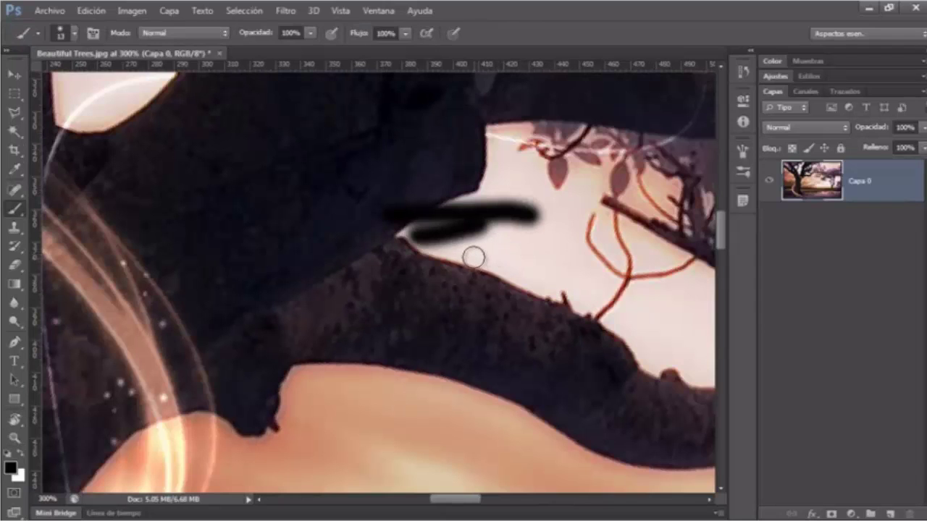
pyautogui.moveTo(474, 256); pyautogui.dragTo(623, 308)
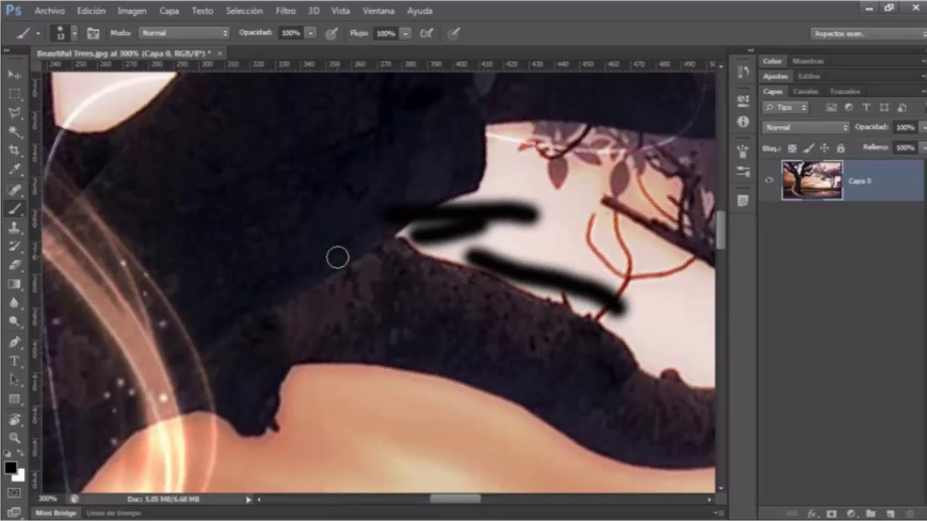
# - Restore the unrotated view and set the zoom to 100%
pyautogui.press('r')
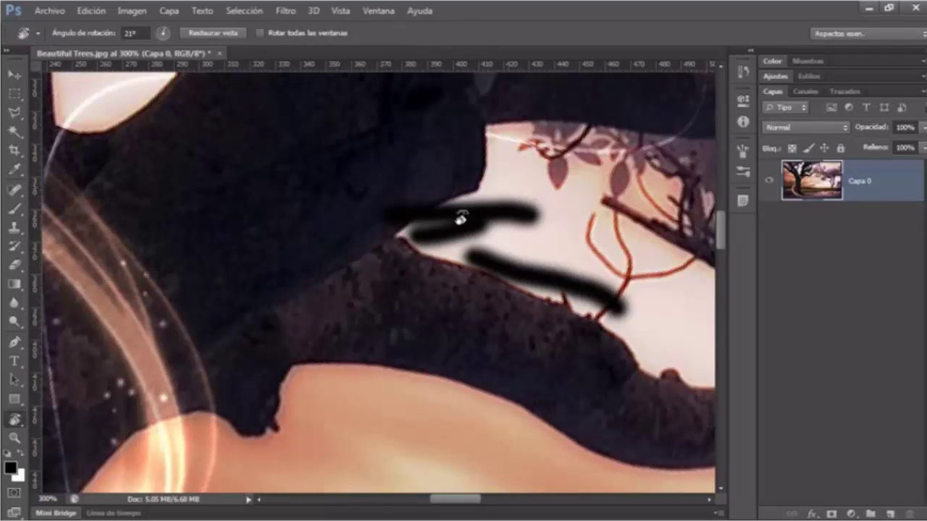
pyautogui.click(223, 34)
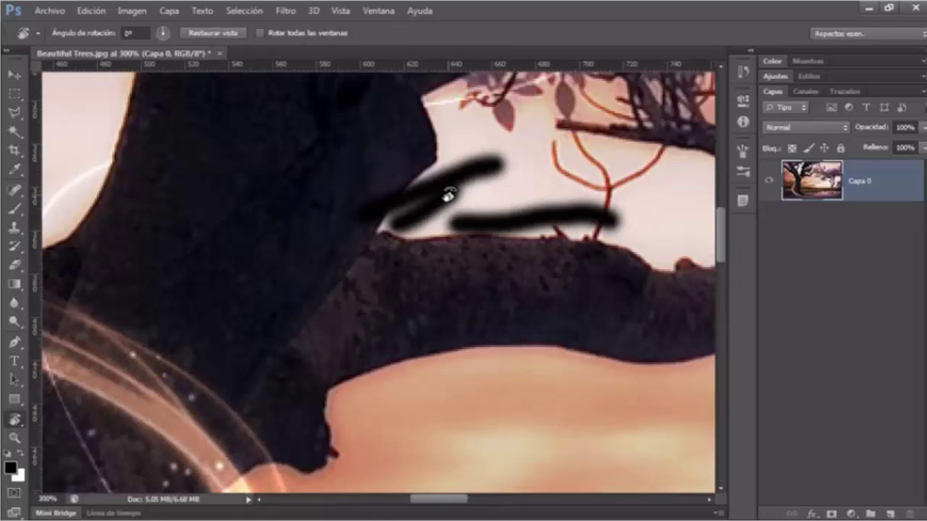
pyautogui.hotkey('ctrl', '1')
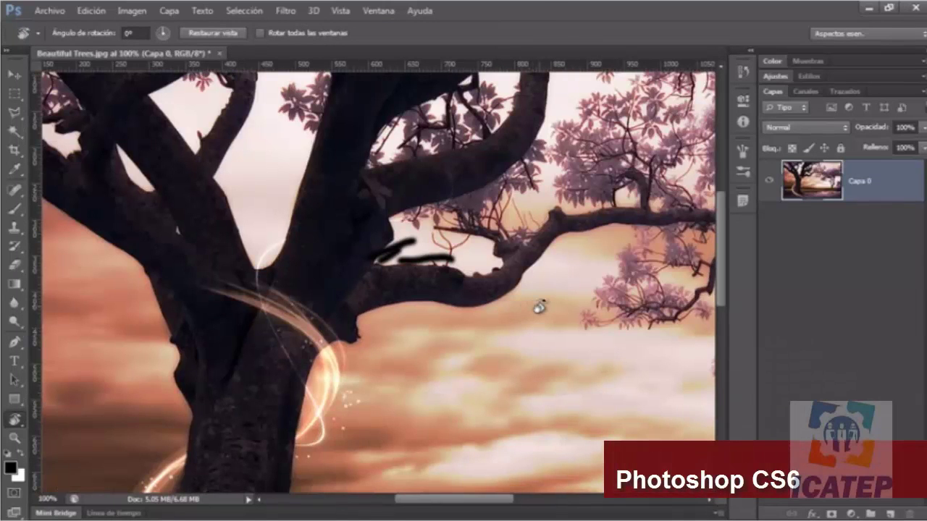
# - Draw black rectangles in the sky, about 134 × 120 px in a rotated view and about 169 × 86 px in the restored view
pyautogui.moveTo(701, 425); pyautogui.dragTo(656, 213)
pyautogui.click(13, 399)
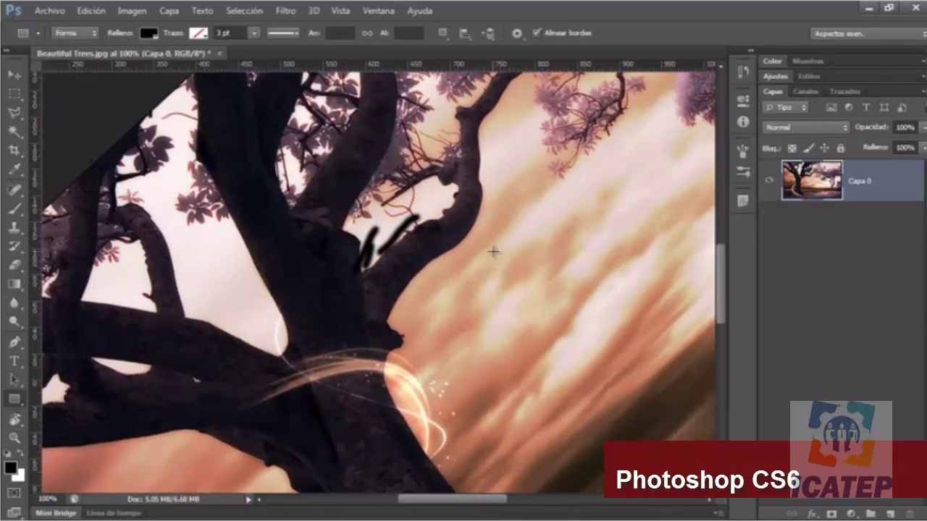
pyautogui.moveTo(505, 211)
pyautogui.mouseDown()
pyautogui.moveTo(620, 237)
pyautogui.moveTo(635, 211)
pyautogui.mouseUp()
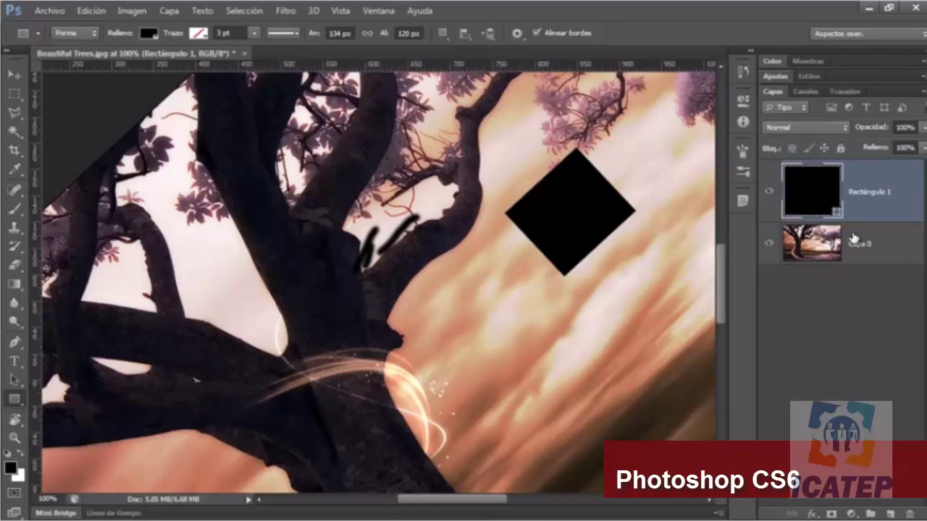
pyautogui.moveTo(392, 380); pyautogui.dragTo(513, 440)
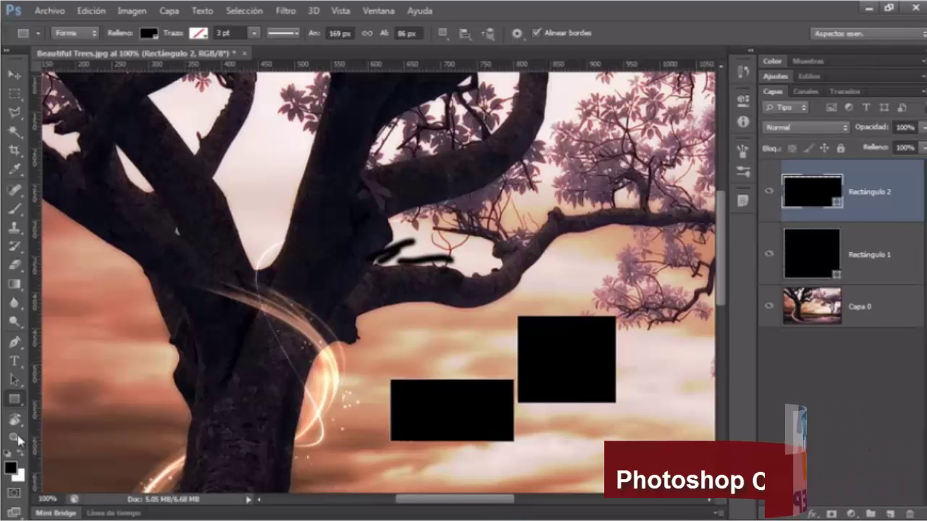
# - Rotate the view to -154°, draw a black rectangle about 250 × 85 px over the trunk, and restore the unrotated view
pyautogui.press('r')
pyautogui.moveTo(449, 422); pyautogui.dragTo(210, 282)
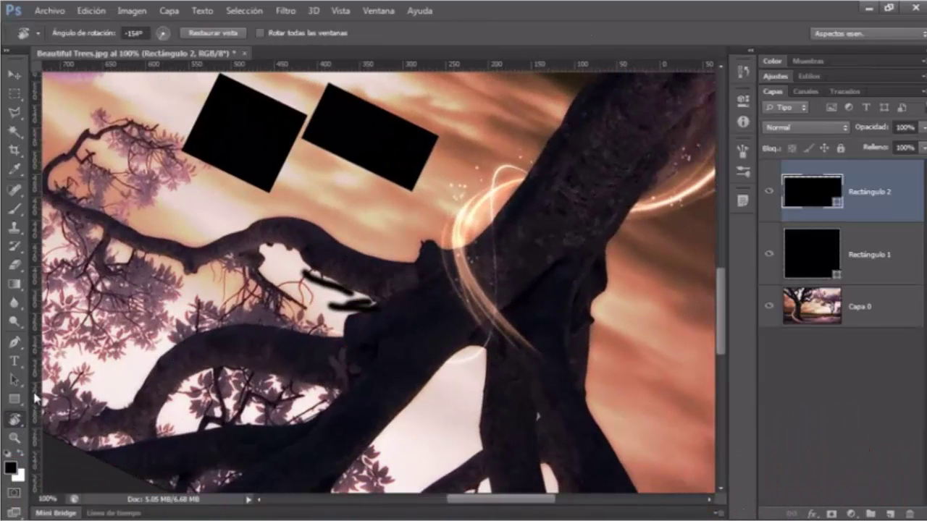
pyautogui.click(14, 398)
pyautogui.moveTo(377, 280); pyautogui.dragTo(516, 410)
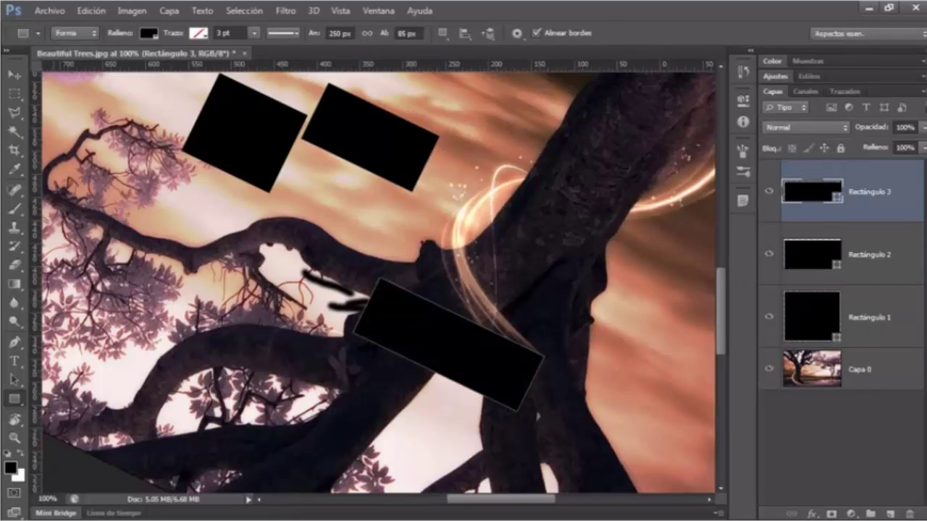
pyautogui.click(15, 418)
pyautogui.click(210, 32)
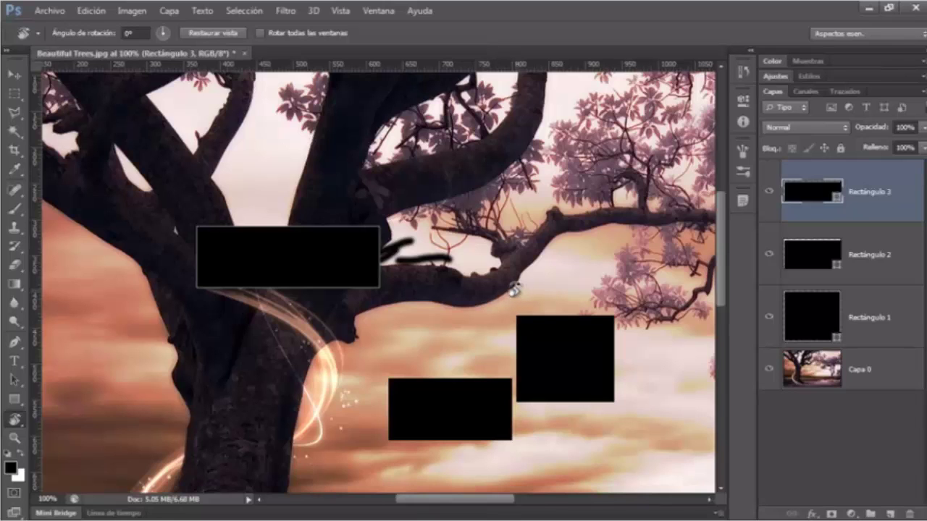
# - Rotate the view to -41° and paint two parallel black Brush strokes on the Capa 0 layer above the square rectangle
pyautogui.moveTo(511, 294); pyautogui.dragTo(486, 204)
pyautogui.click(13, 208)
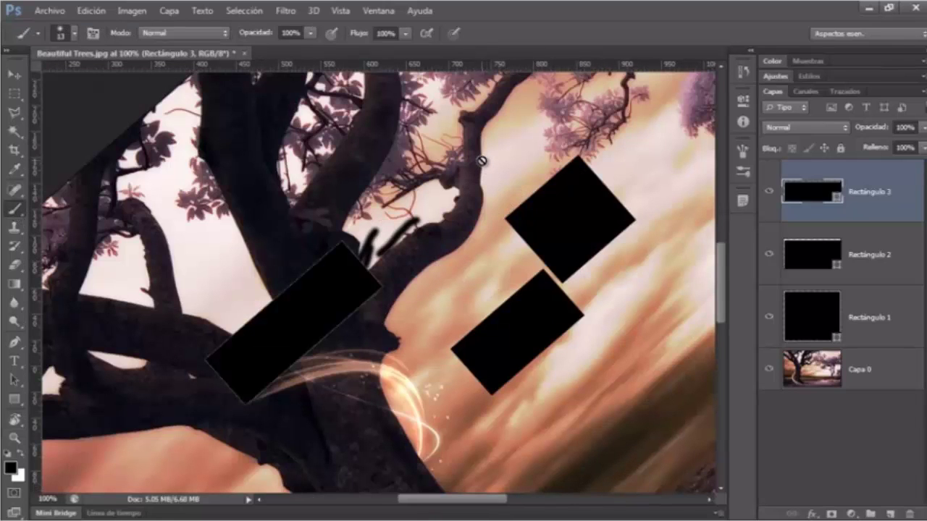
pyautogui.click(861, 378)
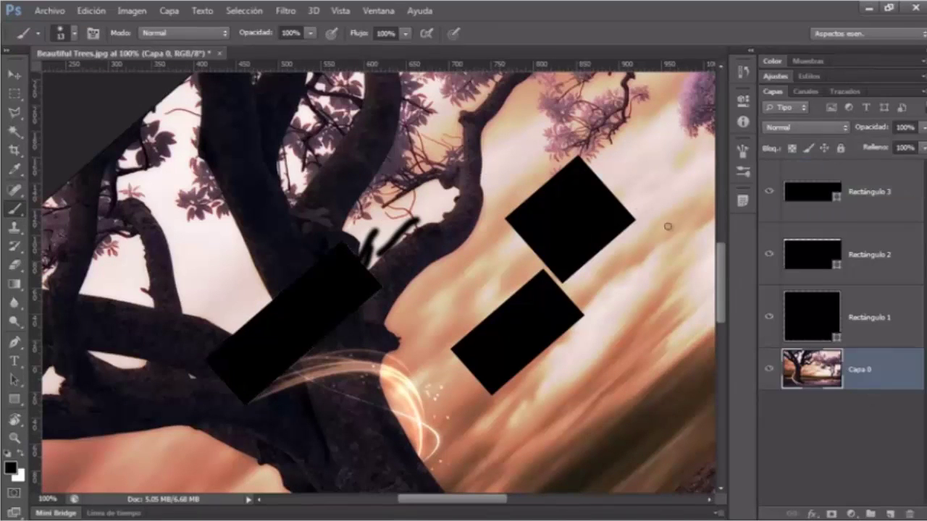
pyautogui.moveTo(484, 155); pyautogui.dragTo(562, 153)
pyautogui.moveTo(486, 165); pyautogui.dragTo(559, 165)
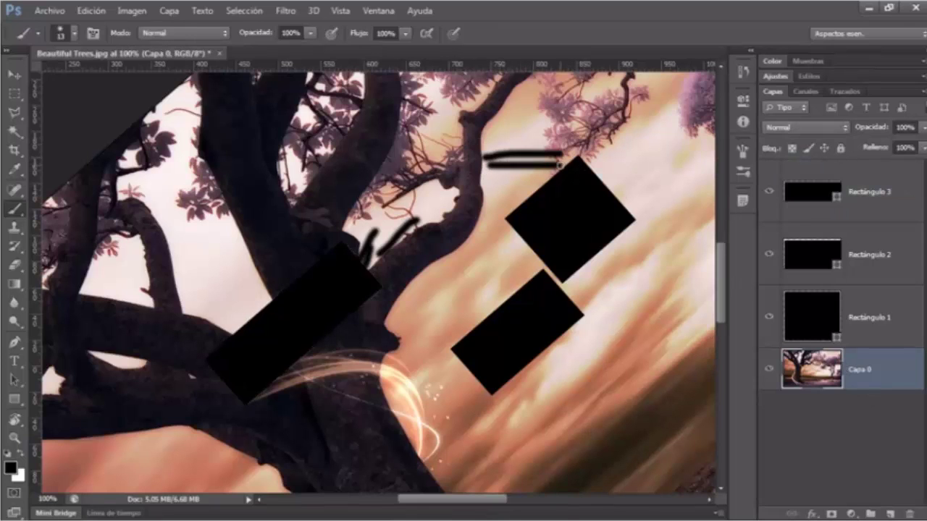
# - Restore the unrotated view and fit the whole image on screen
pyautogui.press('r')
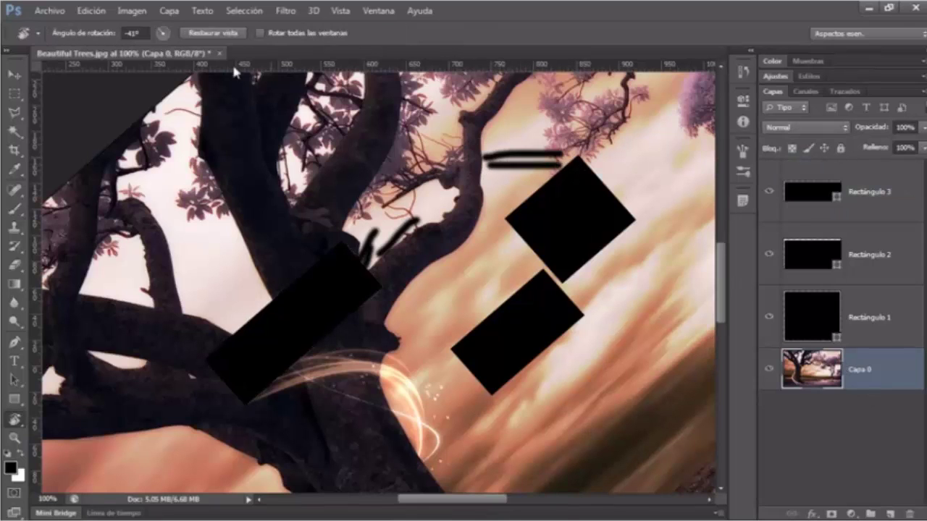
pyautogui.click(213, 32)
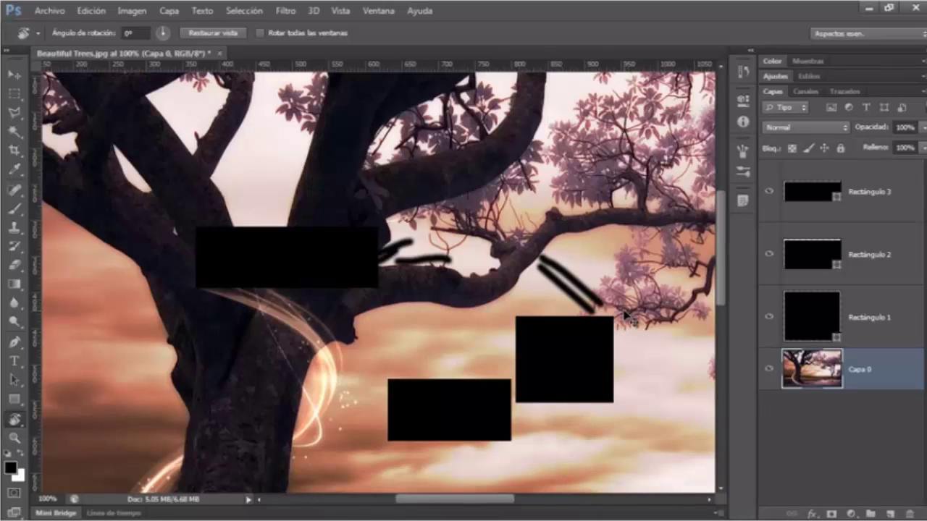
pyautogui.hotkey('ctrl', '0')
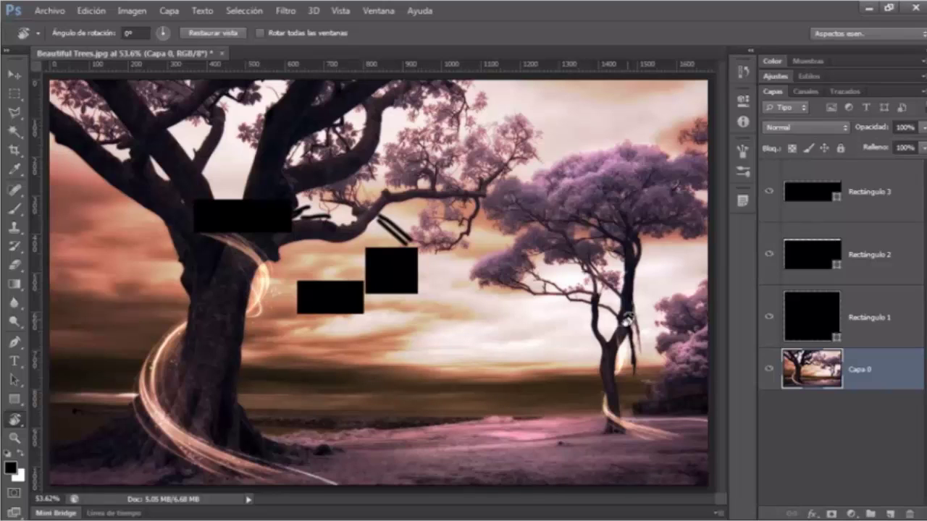
# - Delete the layers Rectángulo 1, Rectángulo 2 and Rectángulo 3
pyautogui.click(889, 201)
pyautogui.keyDown('shift'); pyautogui.click(869, 334); pyautogui.keyUp('shift')
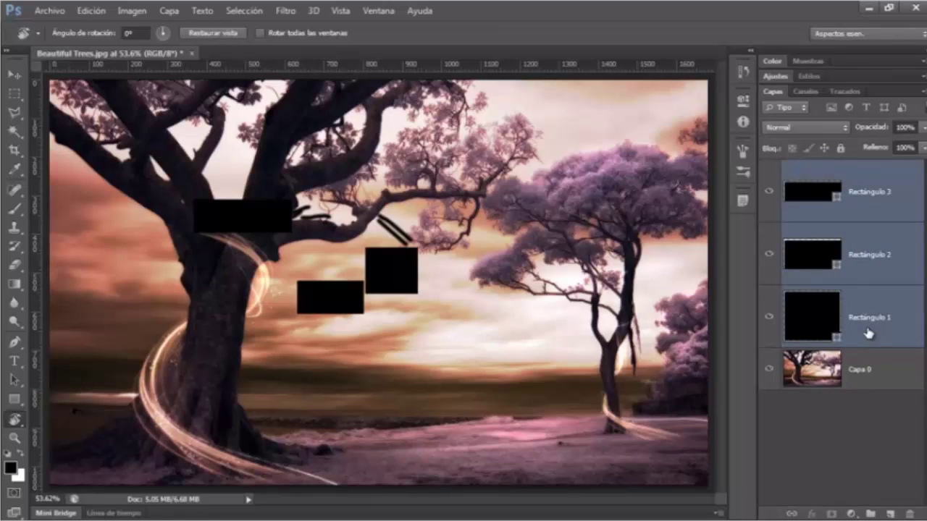
pyautogui.press('Delete')
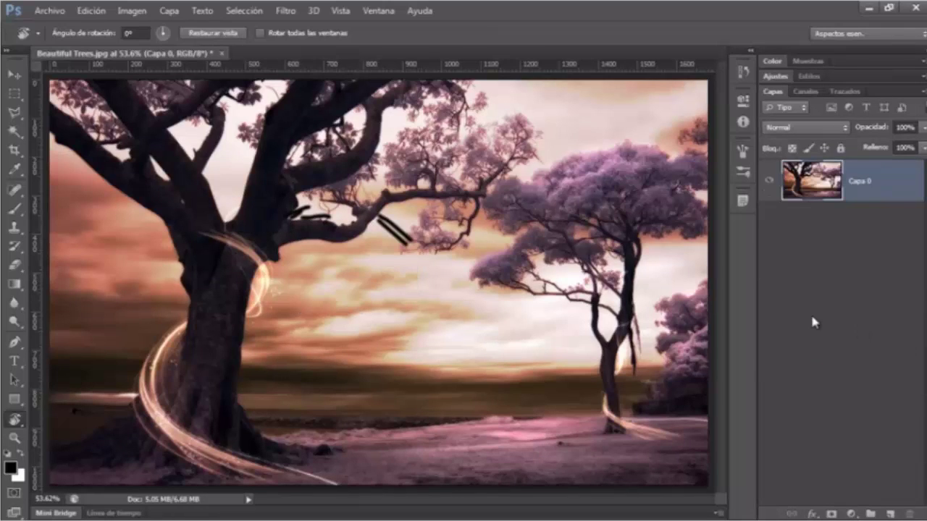